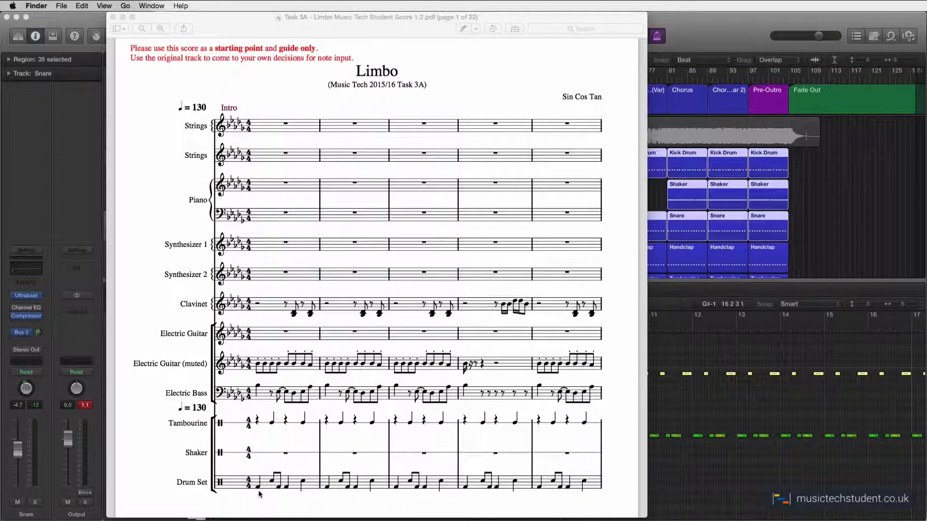
# - Switch from the PDF score to the Logic Pro X project and select only the Kick Drum track's regions
pyautogui.scroll(-1, 260, 492)
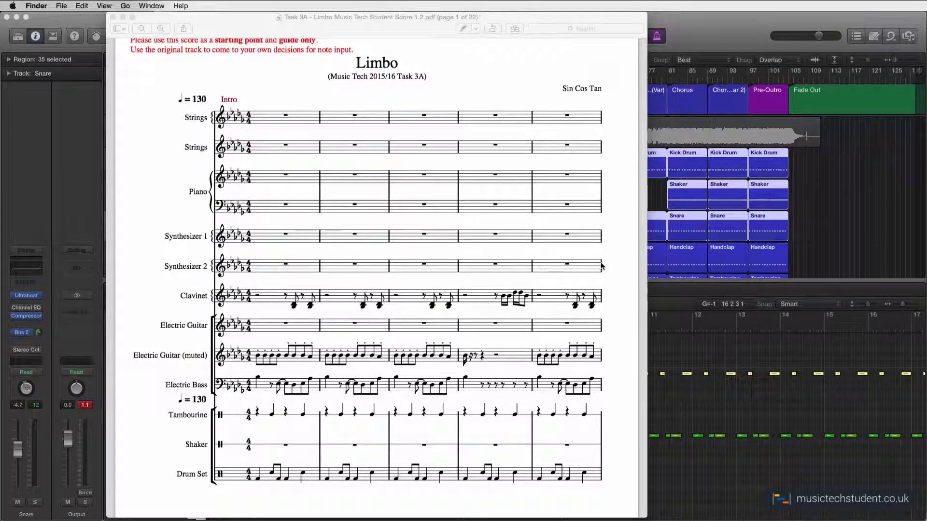
pyautogui.click(711, 26)
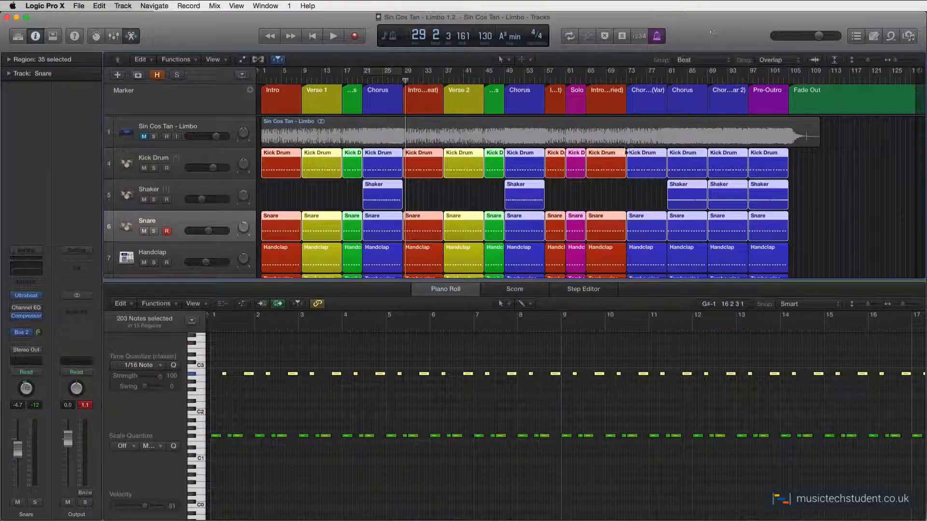
pyautogui.click(174, 158)
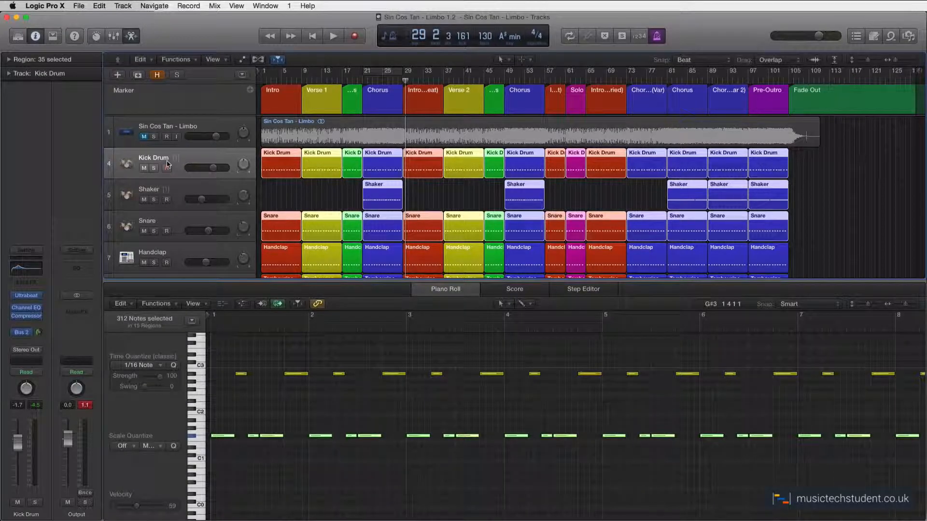
pyautogui.moveTo(26, 298)
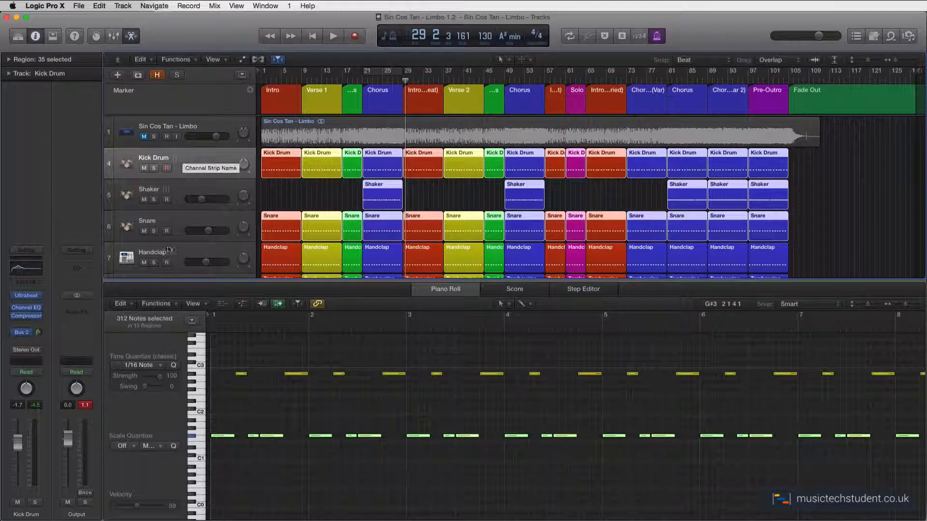
pyautogui.click(193, 160)
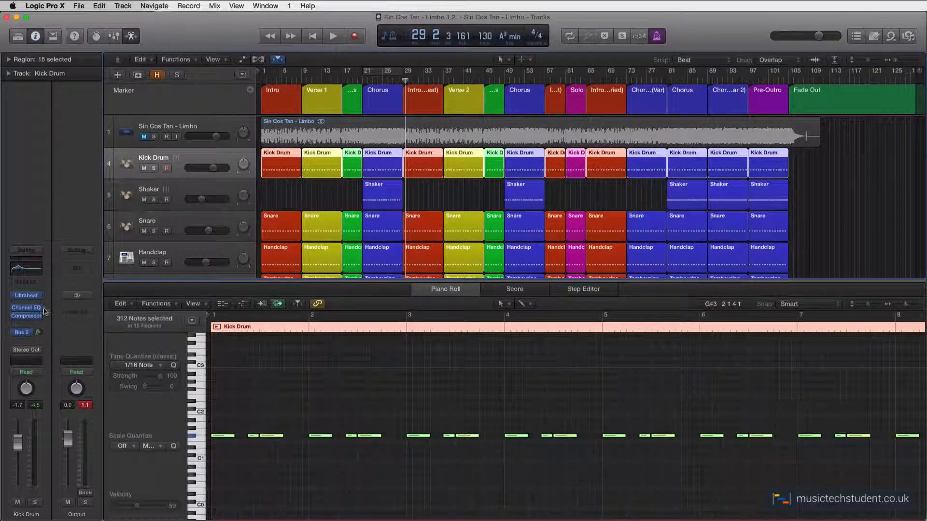
# - Open the Kick Drum track's Ultrabeat instrument and audition the track's kick note and its matching drum sound
pyautogui.click(27, 298)
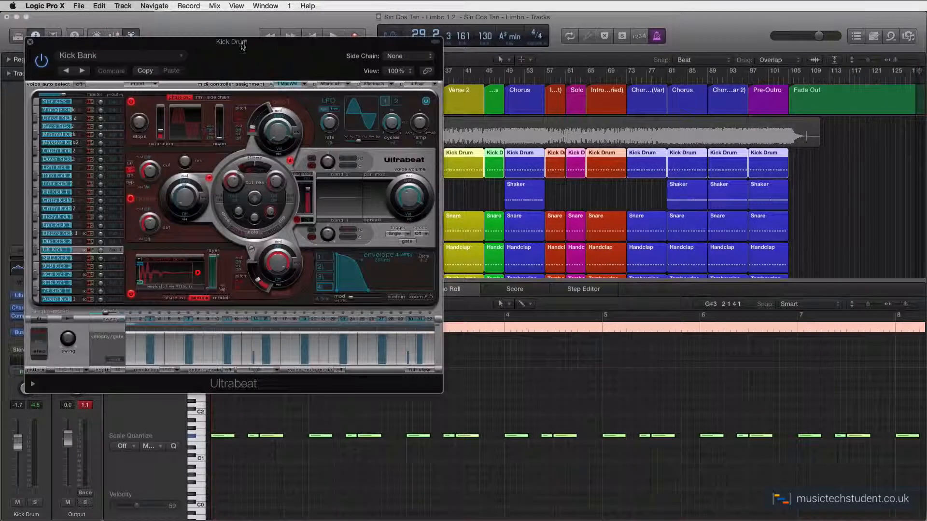
pyautogui.moveTo(82, 73); pyautogui.dragTo(430, 73)
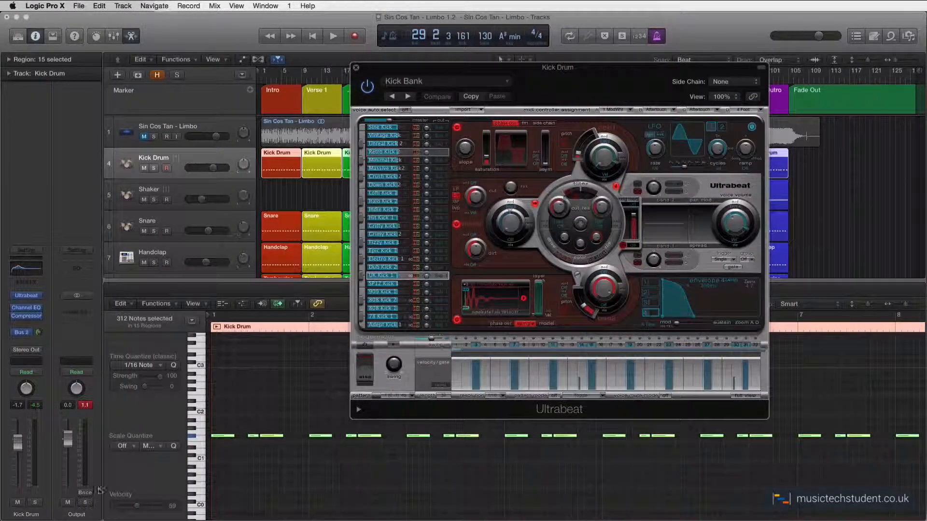
pyautogui.click(193, 438)
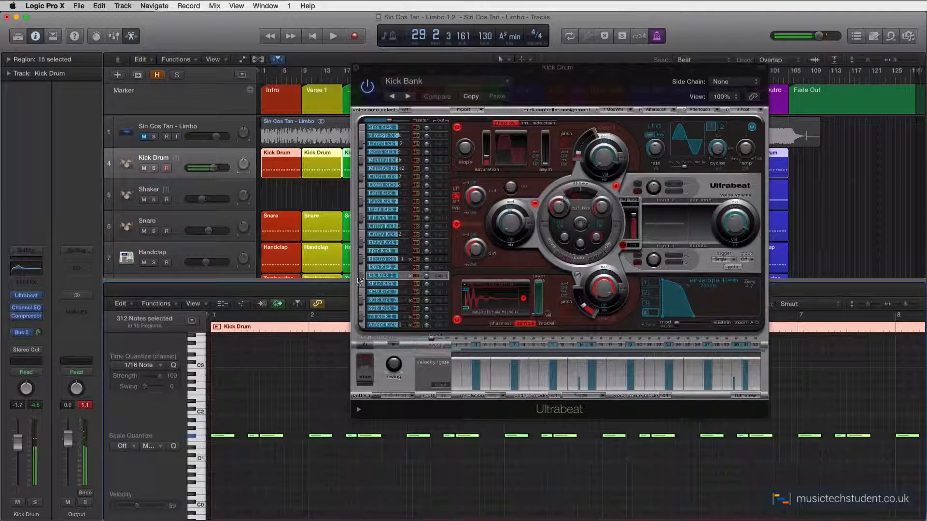
pyautogui.click(193, 437)
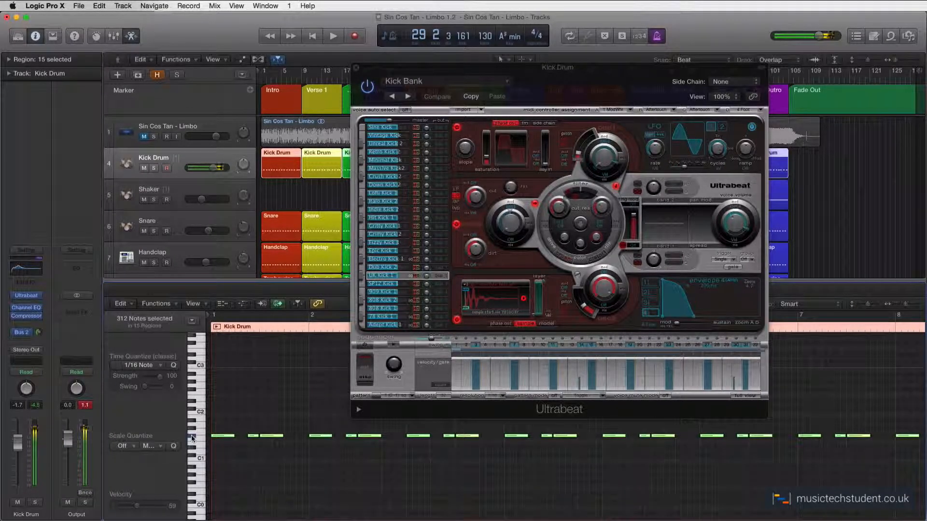
pyautogui.click(193, 437)
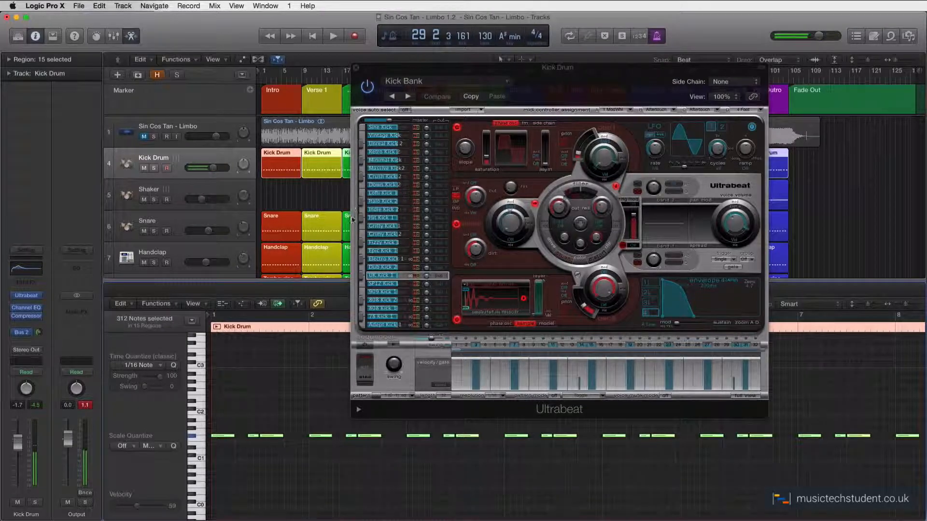
pyautogui.click(367, 275)
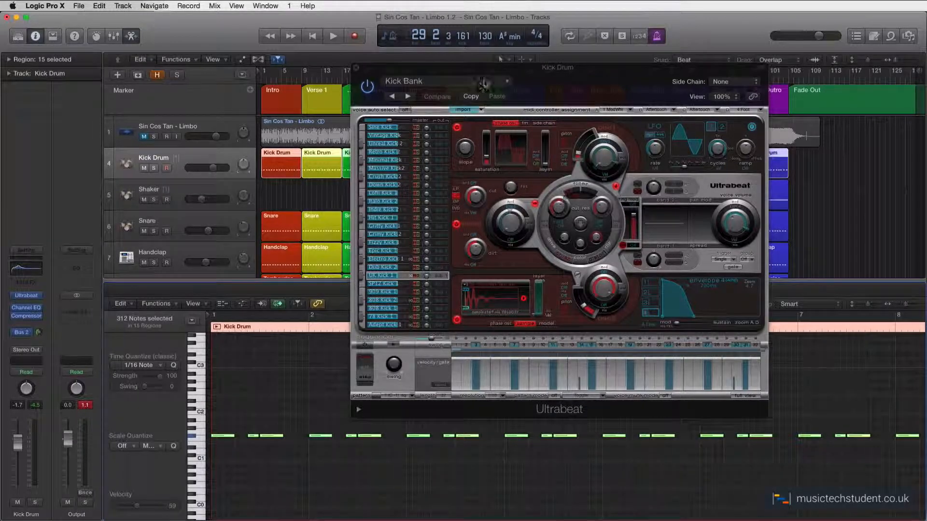
# - Look through Ultrabeat's Drum Banks presets without changing the Kick Bank, and close the instrument
pyautogui.click(505, 83)
pyautogui.moveTo(425, 286)
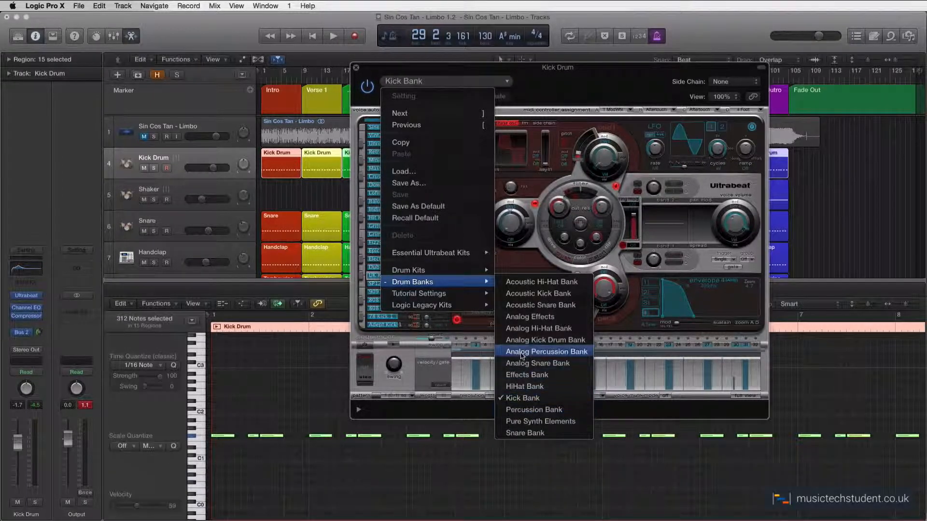
pyautogui.click(589, 70)
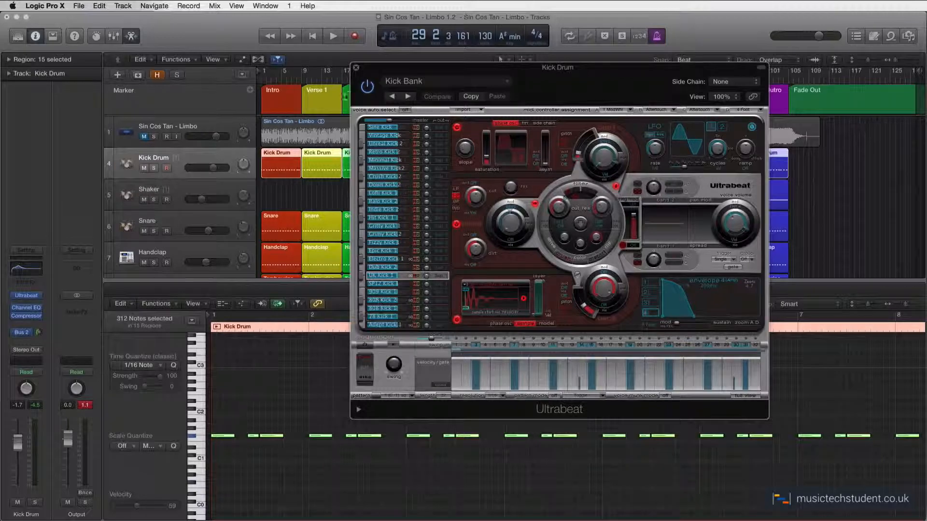
pyautogui.click(356, 68)
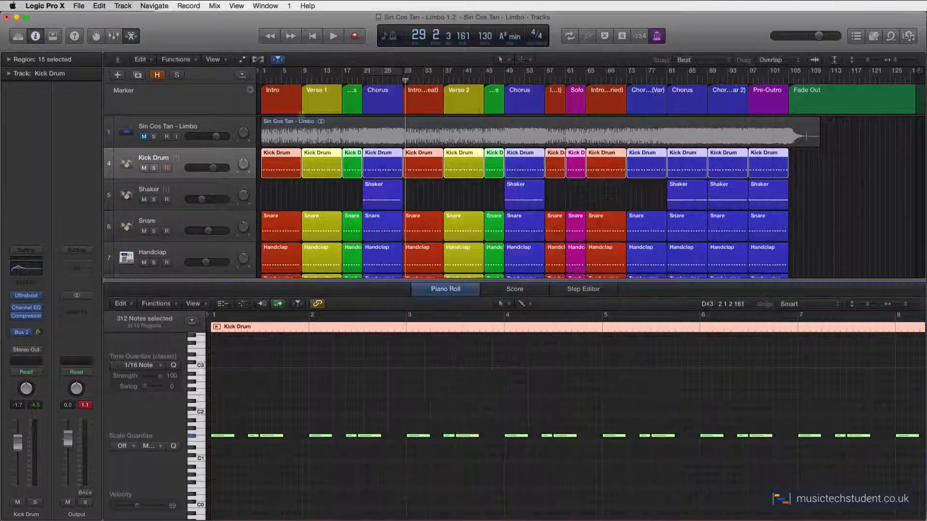
# - Select the Shaker track, view its Ultrabeat kit, and close the instrument
pyautogui.click(184, 195)
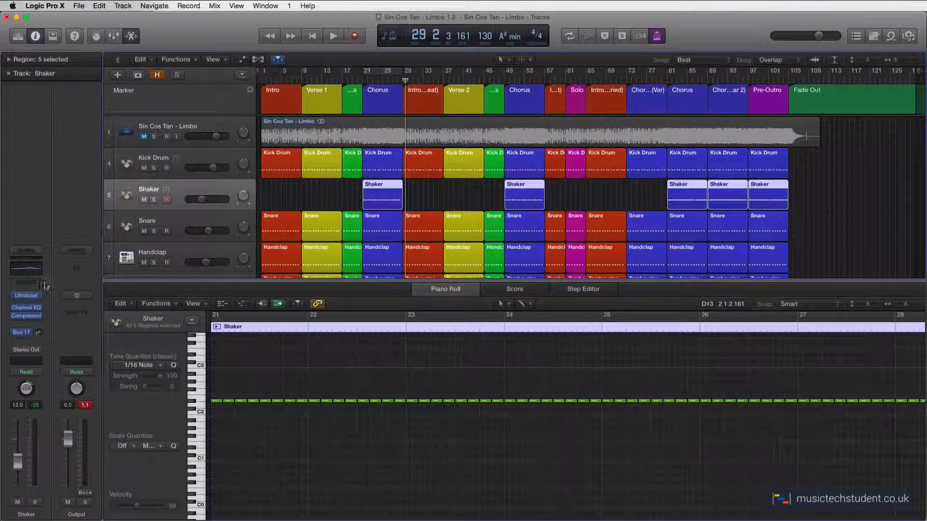
pyautogui.click(25, 295)
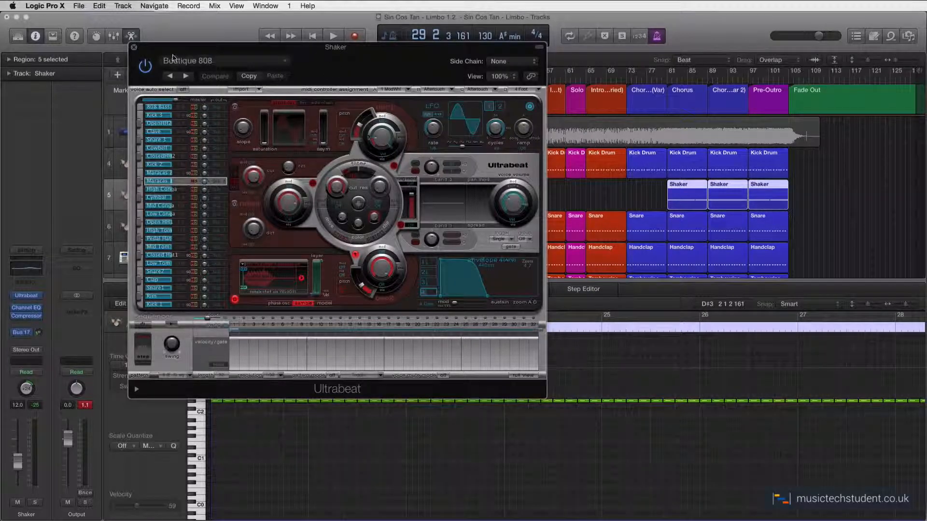
pyautogui.click(135, 49)
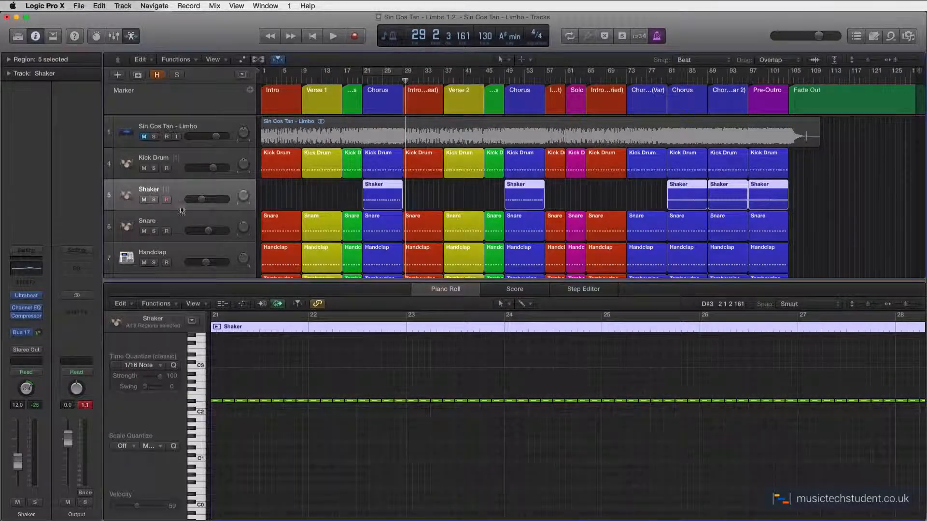
# - Select the Snare track, view its Ultrabeat drum bank, and close the instrument
pyautogui.click(183, 223)
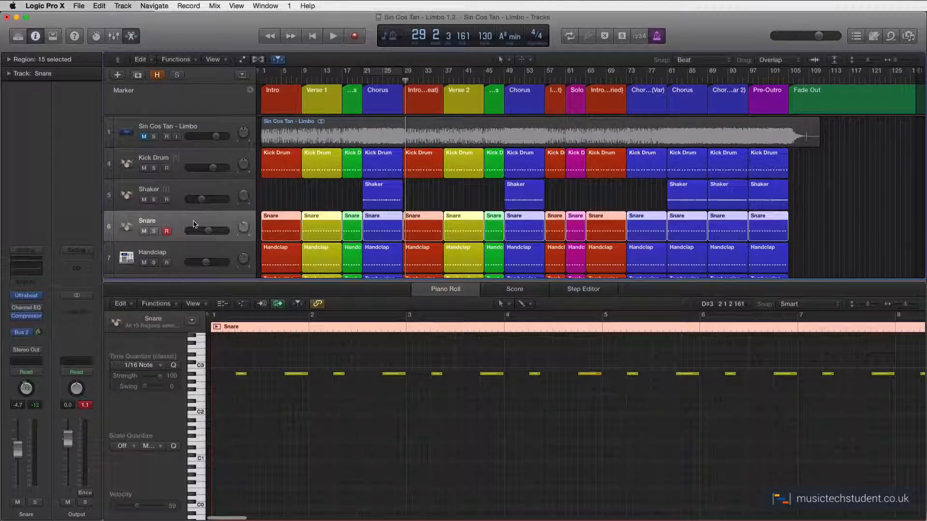
pyautogui.click(32, 295)
pyautogui.moveTo(235, 41); pyautogui.dragTo(307, 46)
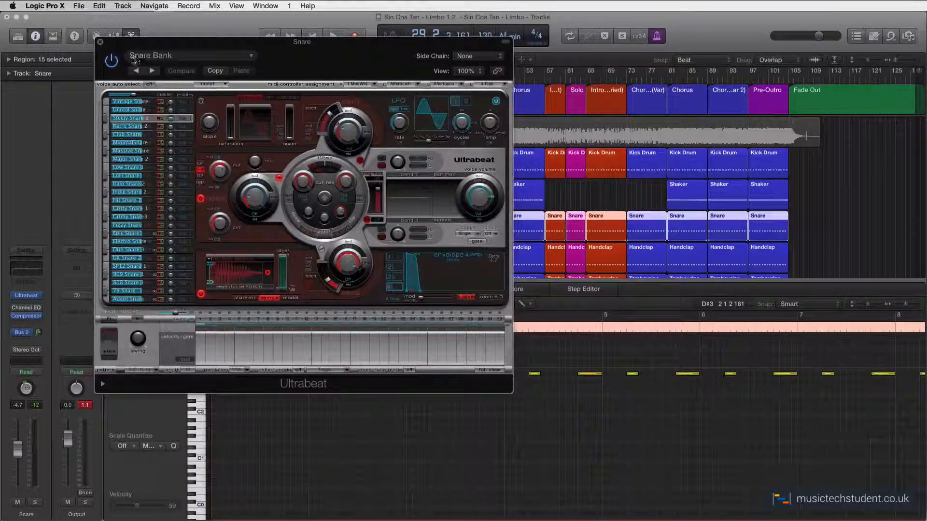
pyautogui.click(100, 42)
# - Inspect the Clap 1 sound of the Handclap track in Drum Machine Designer and close the instrument
pyautogui.click(192, 254)
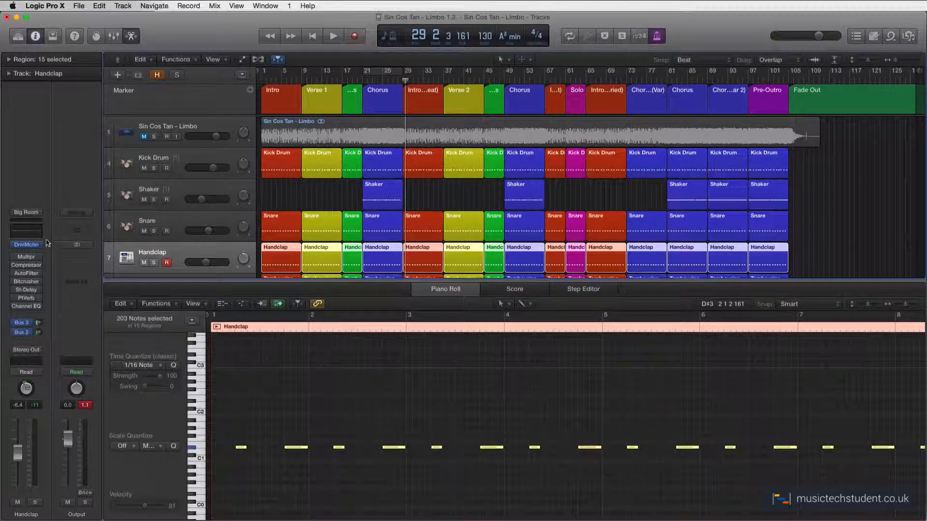
pyautogui.moveTo(27, 246)
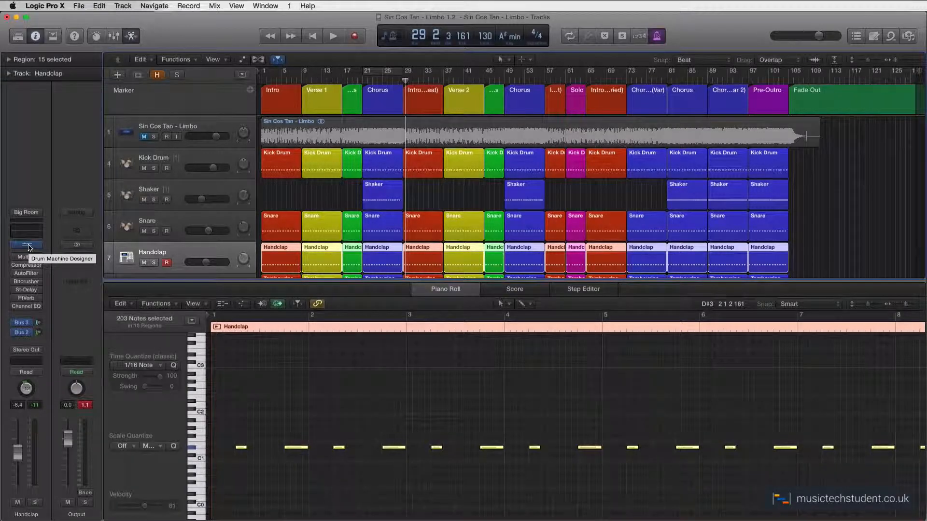
pyautogui.click(28, 246)
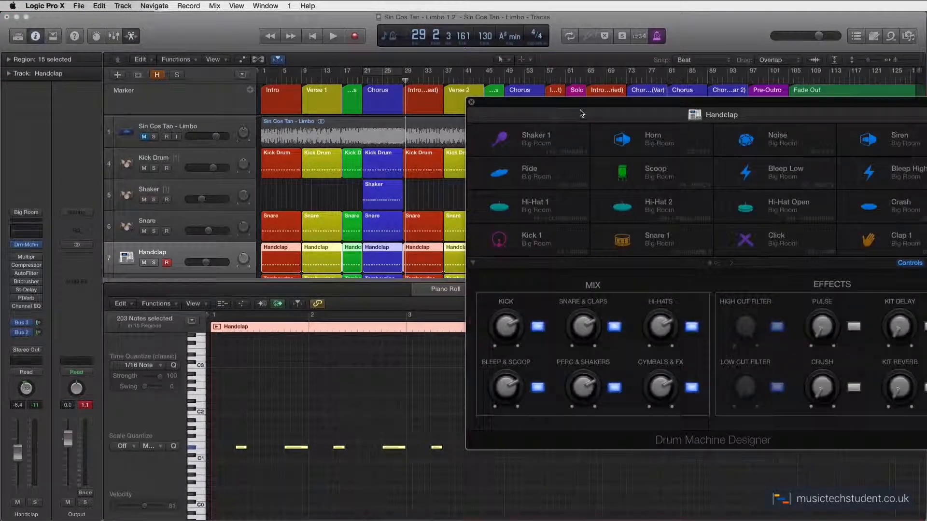
pyautogui.moveTo(547, 102); pyautogui.dragTo(362, 75)
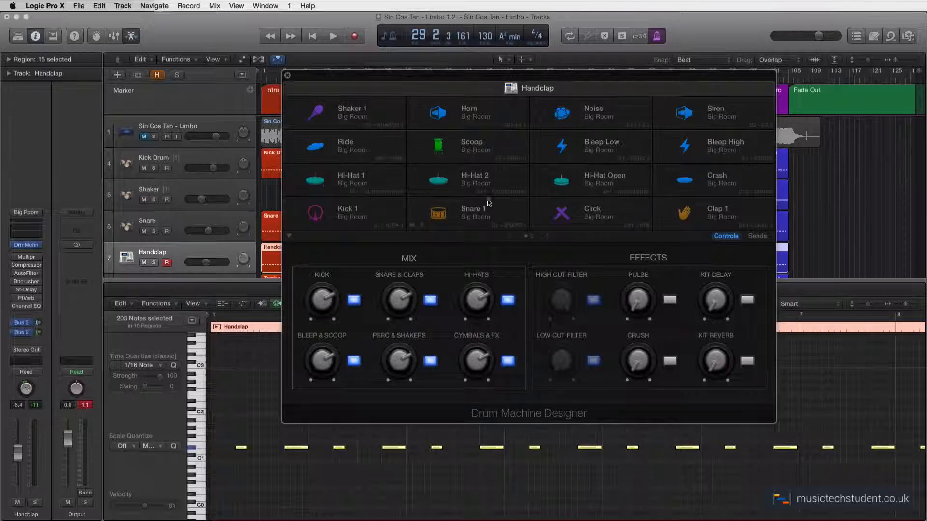
pyautogui.click(721, 218)
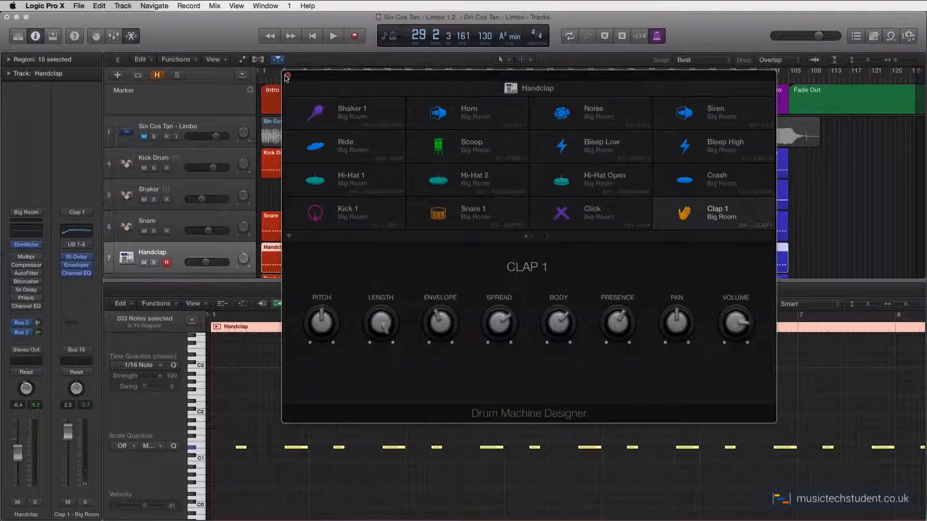
pyautogui.click(286, 76)
# - Open the Tambourine track's Ultrabeat instrument and place its window clear of the track headers
pyautogui.scroll(-2, 190, 228)
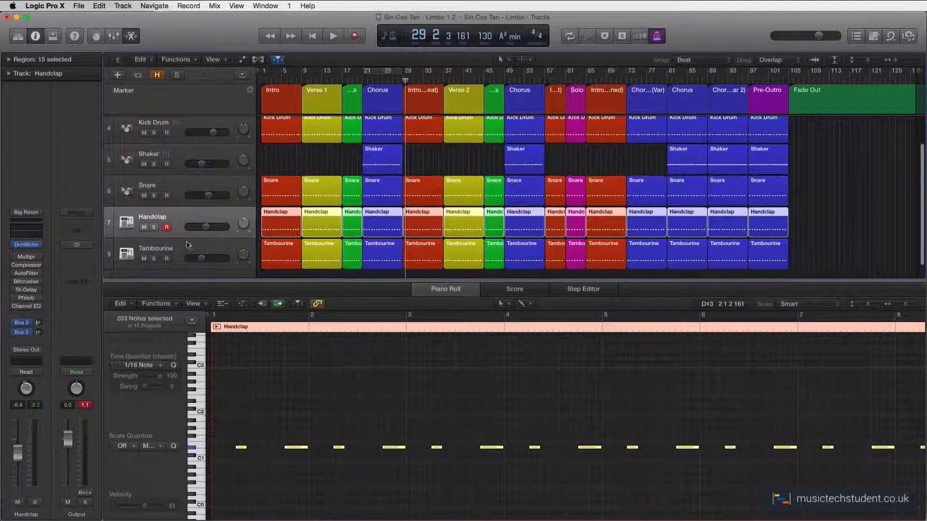
pyautogui.click(189, 245)
pyautogui.click(22, 270)
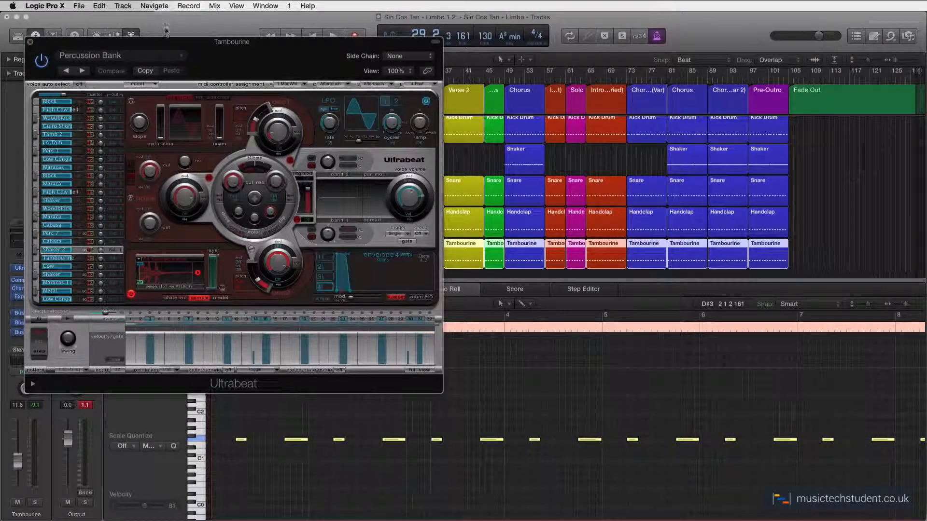
pyautogui.moveTo(166, 43); pyautogui.dragTo(575, 32)
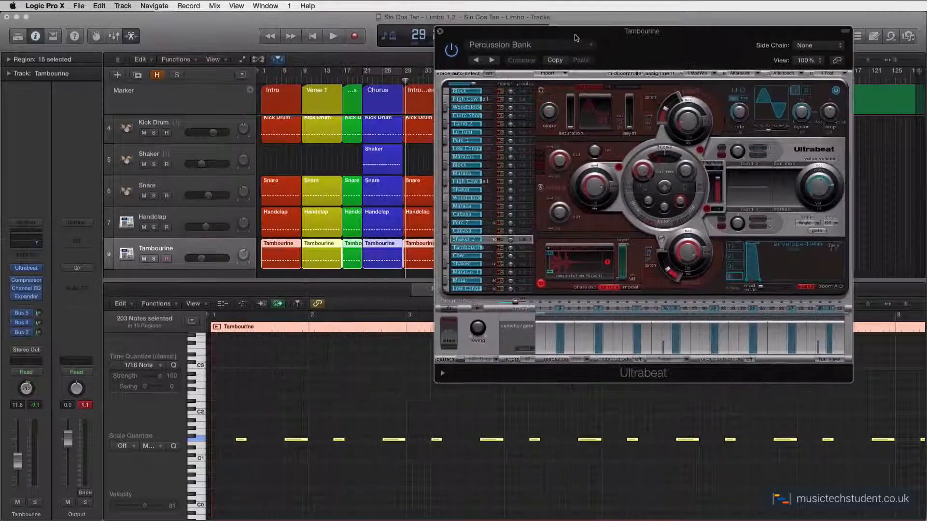
# - Audition the Tambourine track's note and the Tambourine sound in Ultrabeat's Percussion Bank, and close the instrument
pyautogui.click(186, 249)
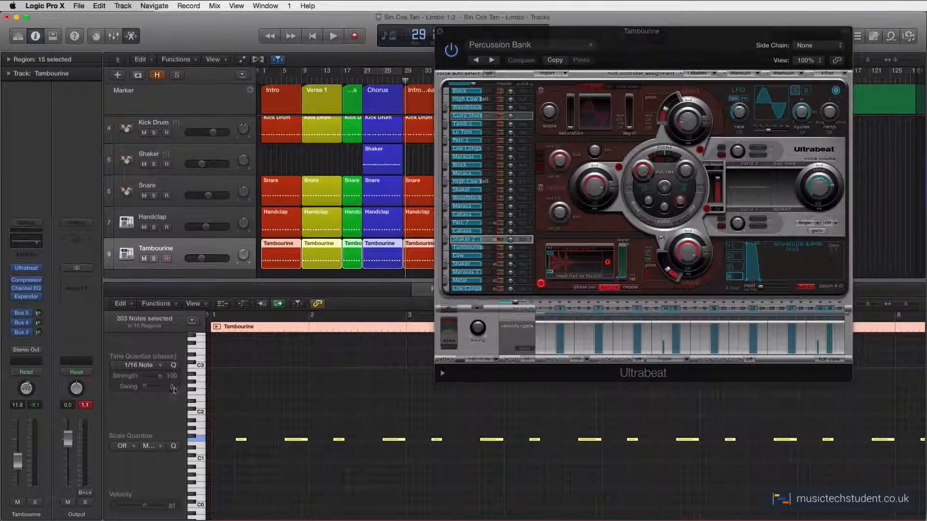
pyautogui.click(202, 441)
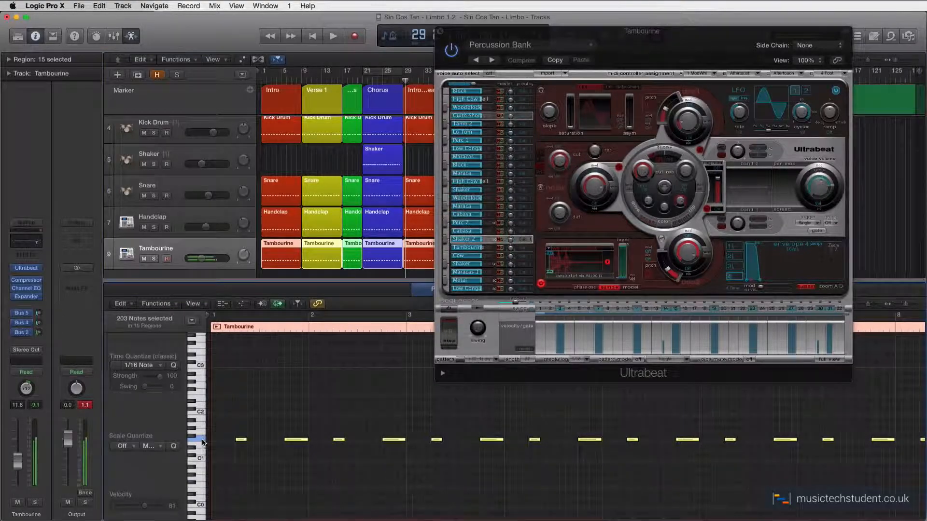
pyautogui.click(457, 248)
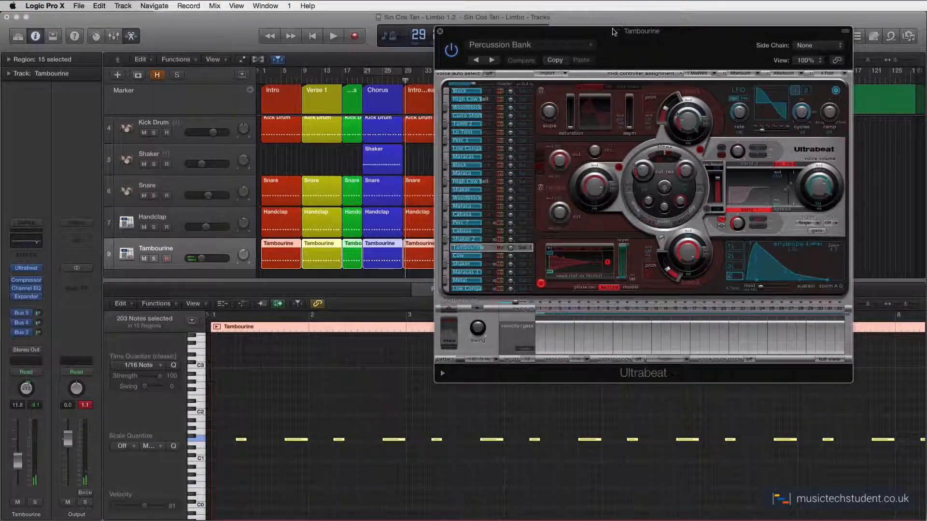
pyautogui.click(439, 31)
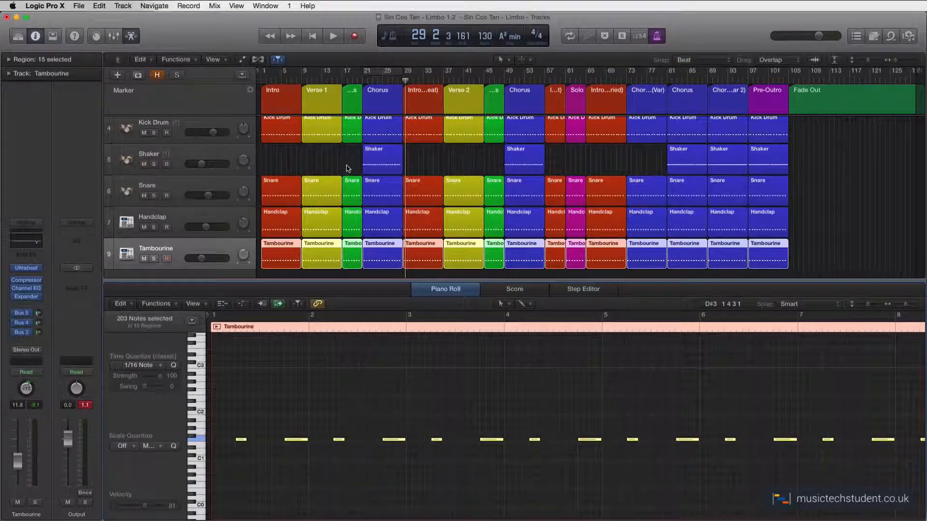
# - Return the playhead to bar 1 and play the arrangement to hear the programmed drum parts
pyautogui.scroll(2, 323, 166)
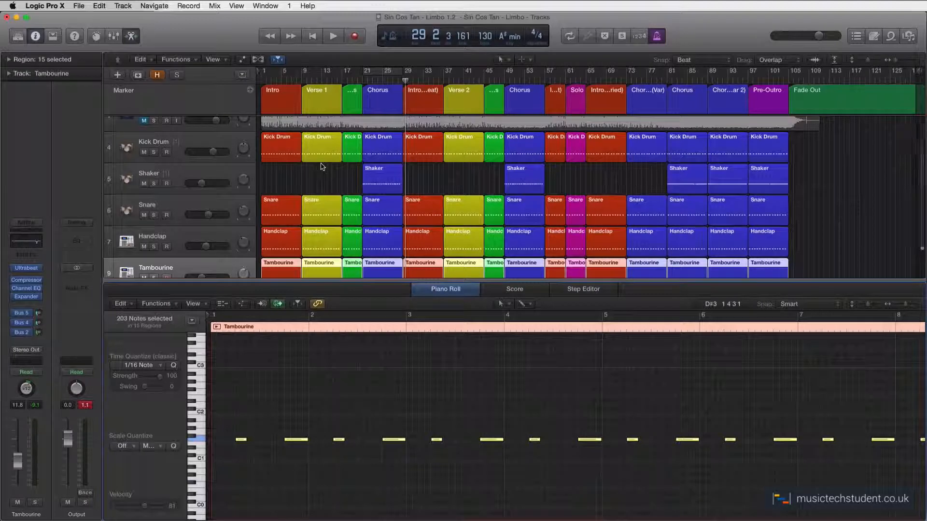
pyautogui.scroll(2, 321, 166)
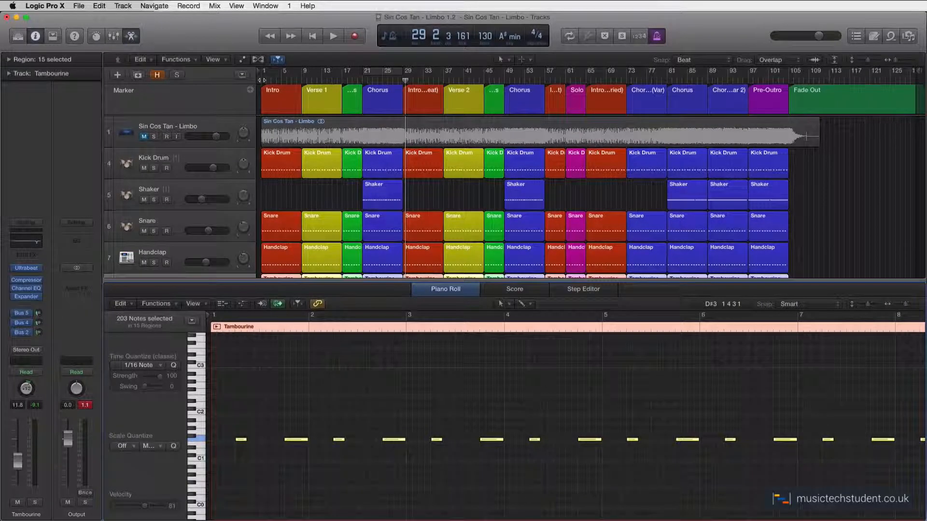
pyautogui.press('Return')
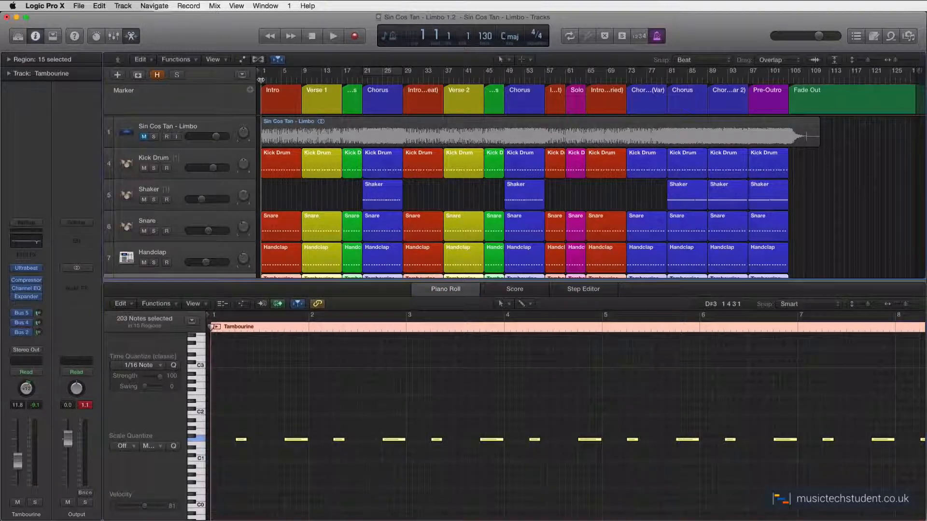
pyautogui.press('space')
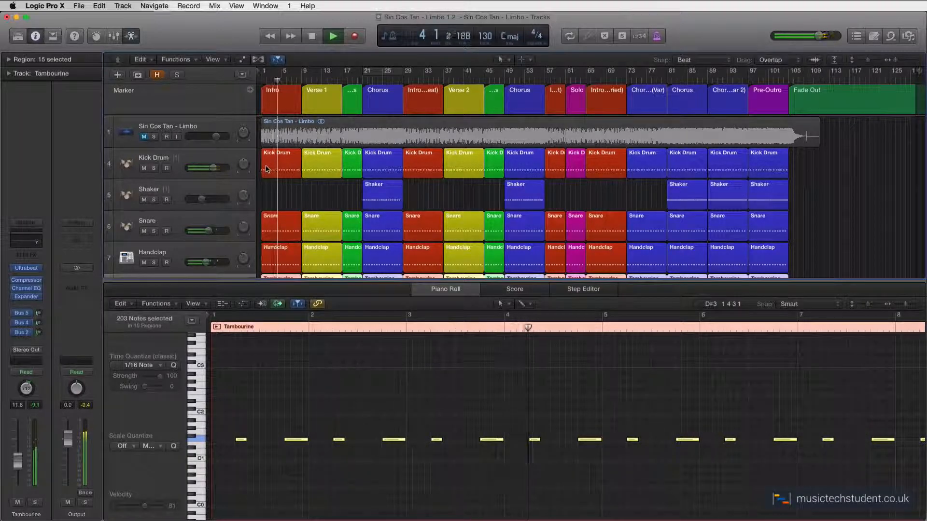
# - Stop the drum playback, solo the Sin Cos Tan - Limbo reference track and listen to its opening from bar 1
pyautogui.press('space')
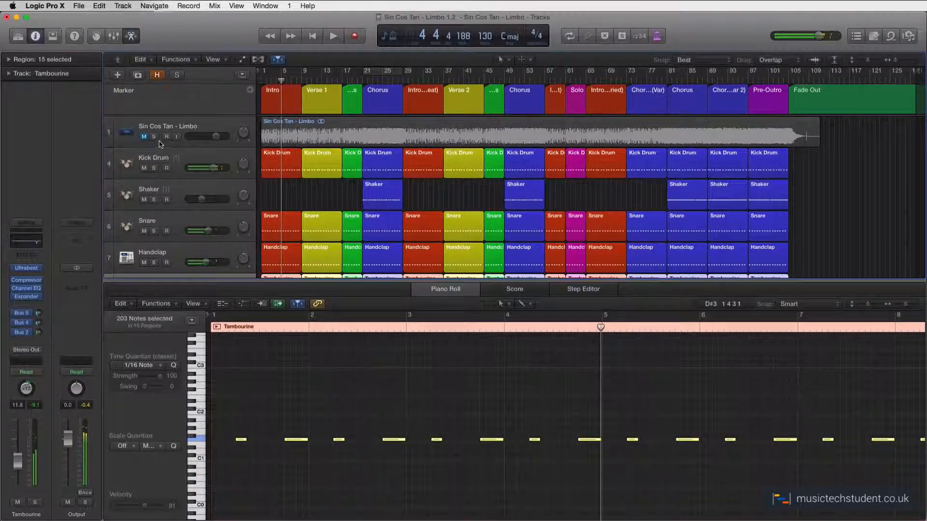
pyautogui.click(153, 137)
pyautogui.click(262, 83)
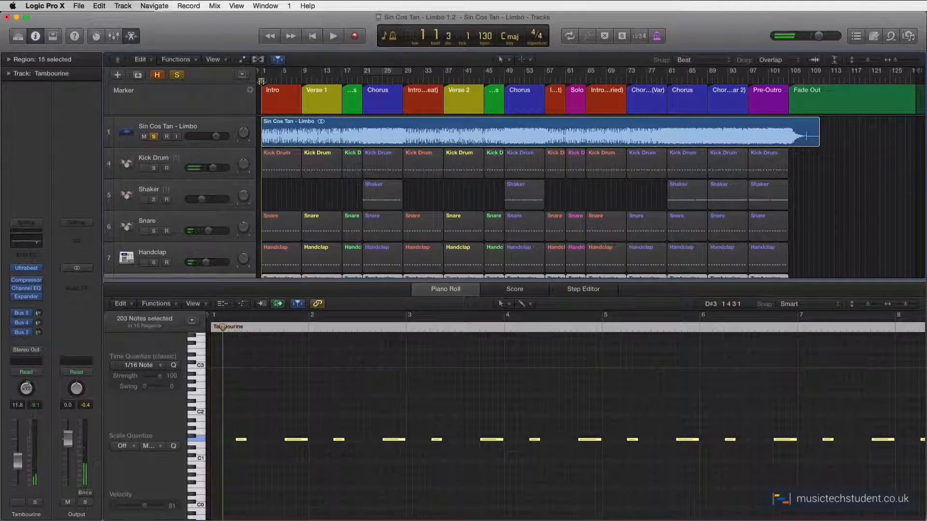
pyautogui.press('space')
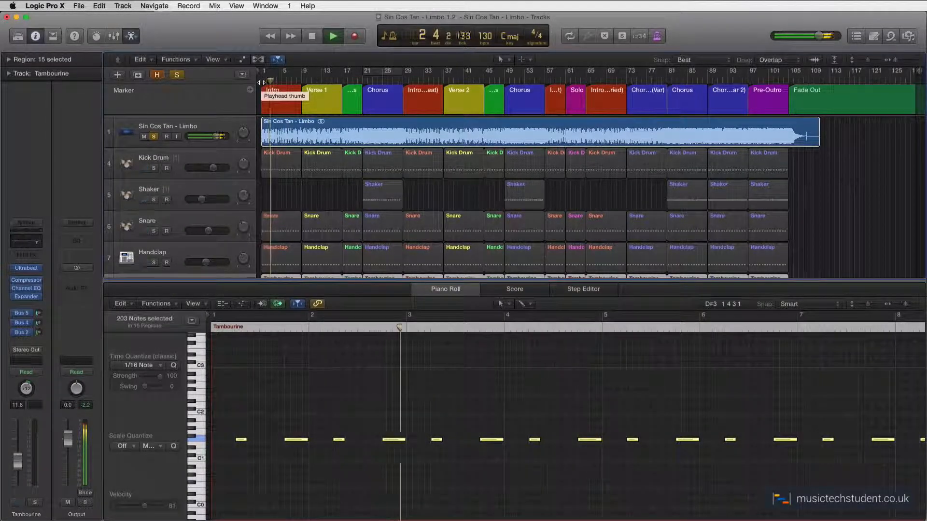
pyautogui.press('space')
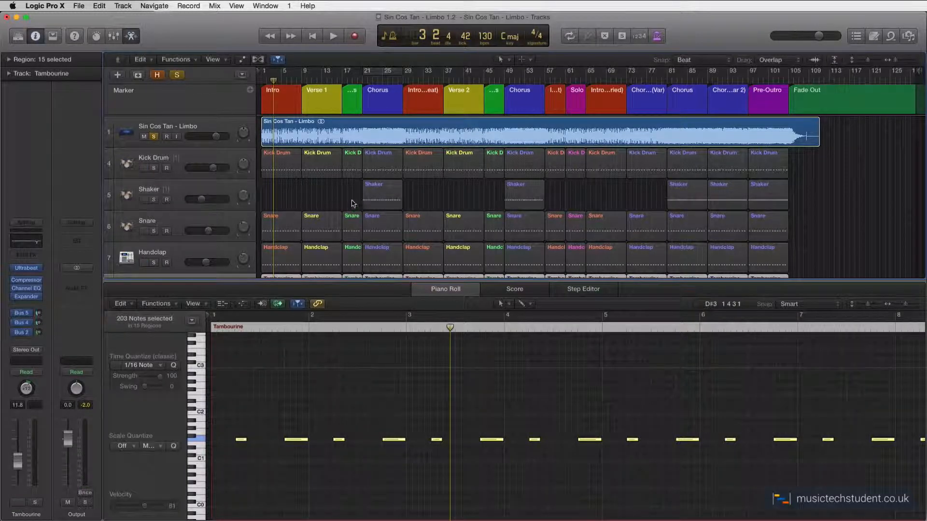
# - Unsolo the Sin Cos Tan - Limbo reference track and leave it muted so all the drum tracks are active again
pyautogui.scroll(-3, 353, 203)
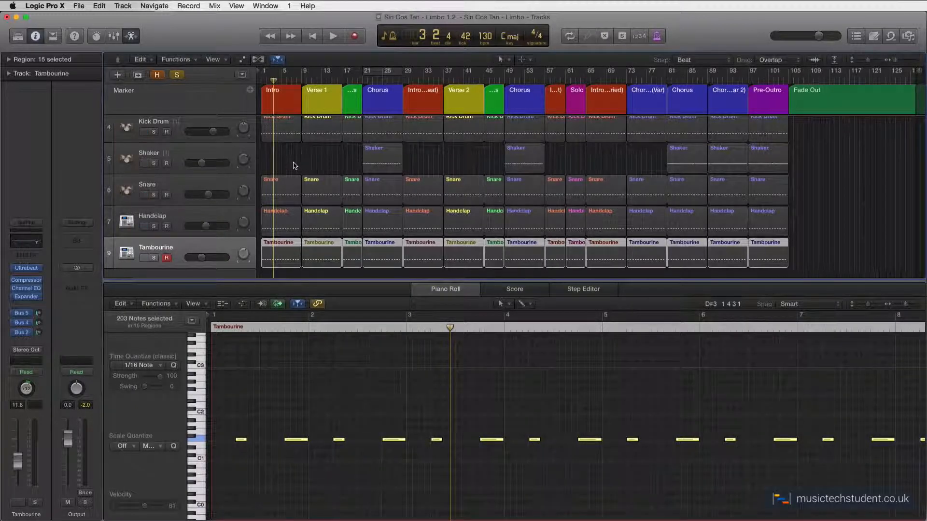
pyautogui.scroll(3, 195, 153)
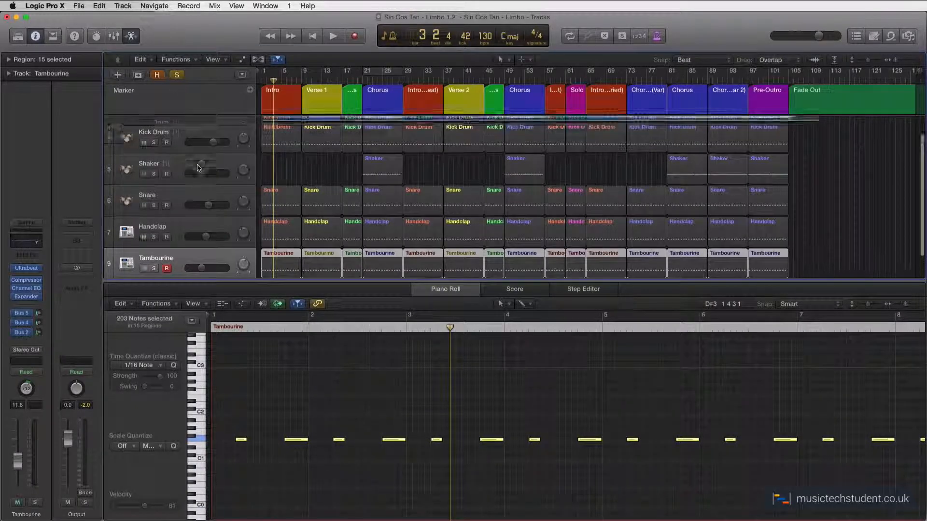
pyautogui.click(153, 137)
pyautogui.click(145, 138)
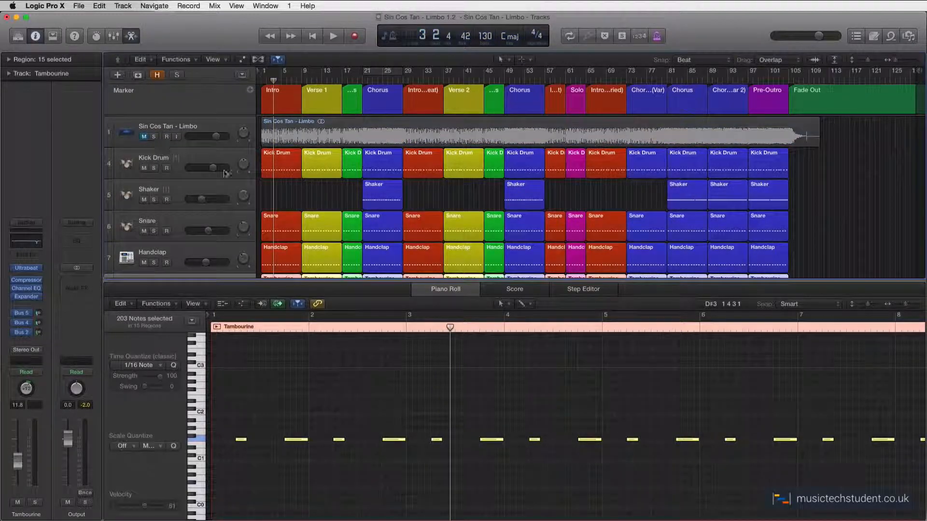
# - Compare the pan and level settings on the Kick Drum, Shaker, Snare, Handclap and Tambourine channel strips
pyautogui.scroll(-2, 283, 199)
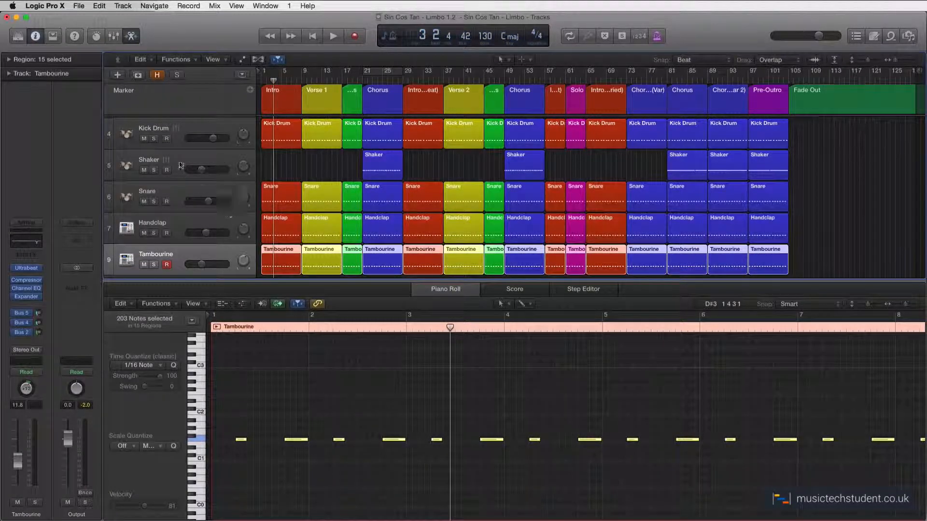
pyautogui.click(187, 132)
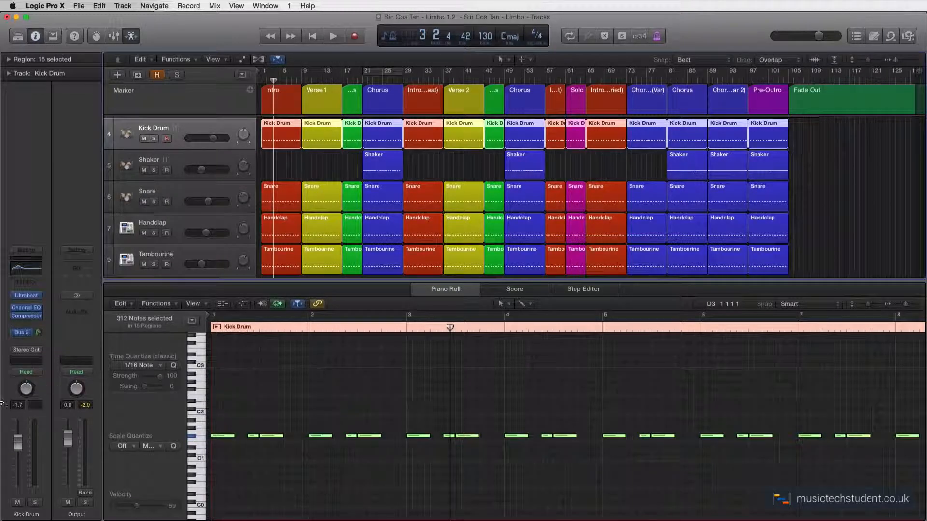
pyautogui.click(193, 166)
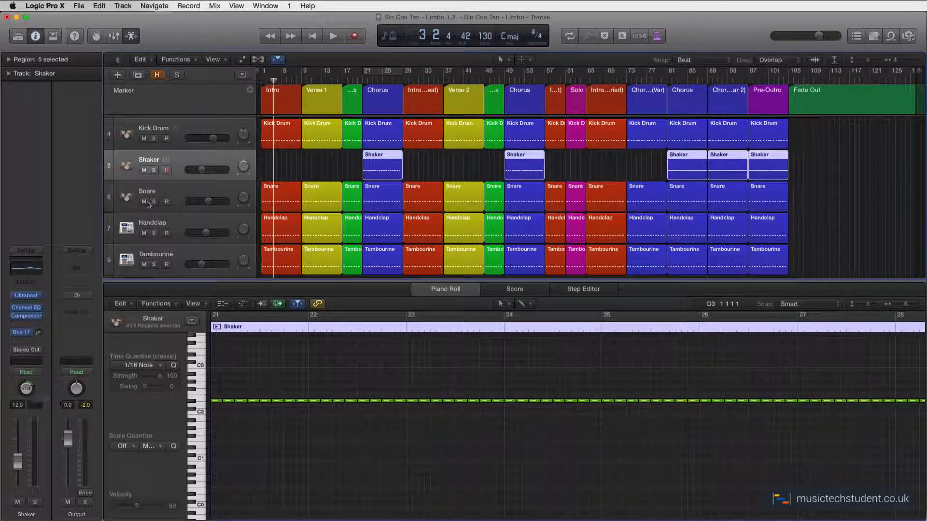
pyautogui.click(179, 193)
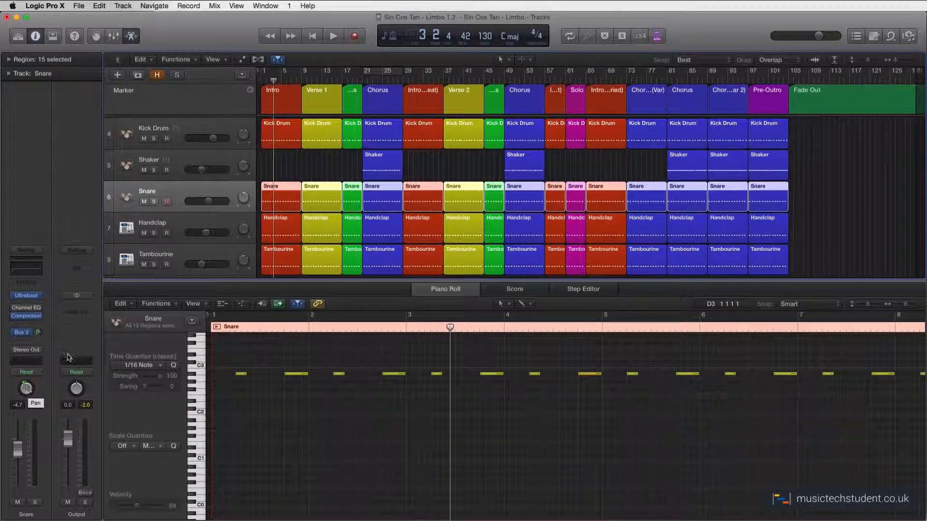
pyautogui.press('Down')
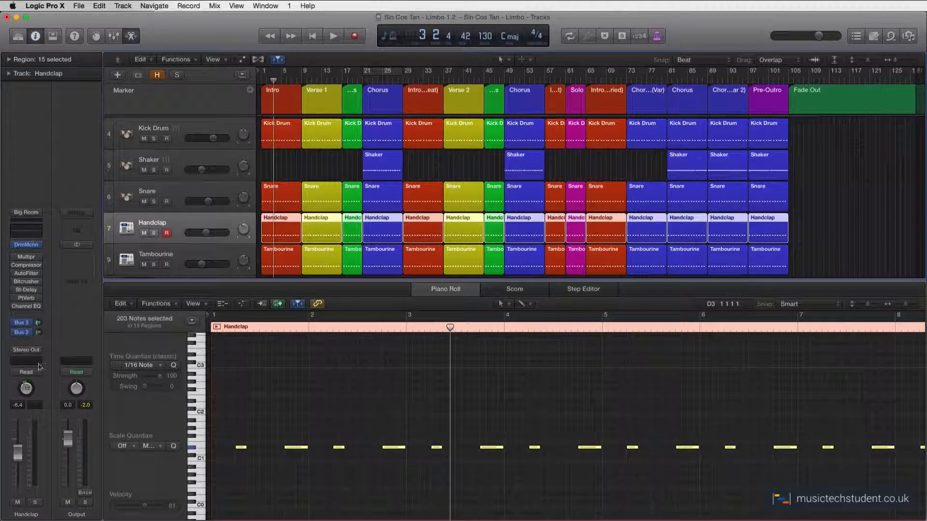
pyautogui.click(184, 255)
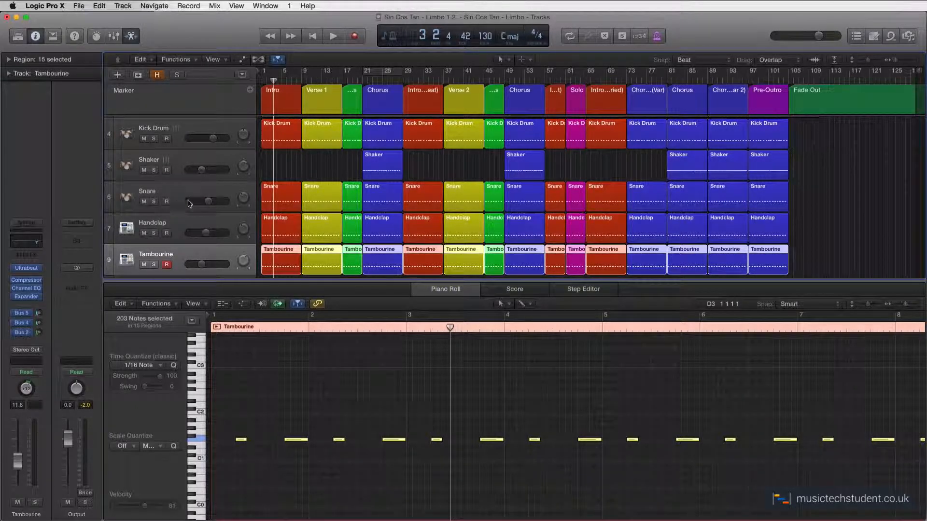
# - Expand the region parameters for the Tambourine regions and examine the available Delay values without changing them
pyautogui.click(8, 74)
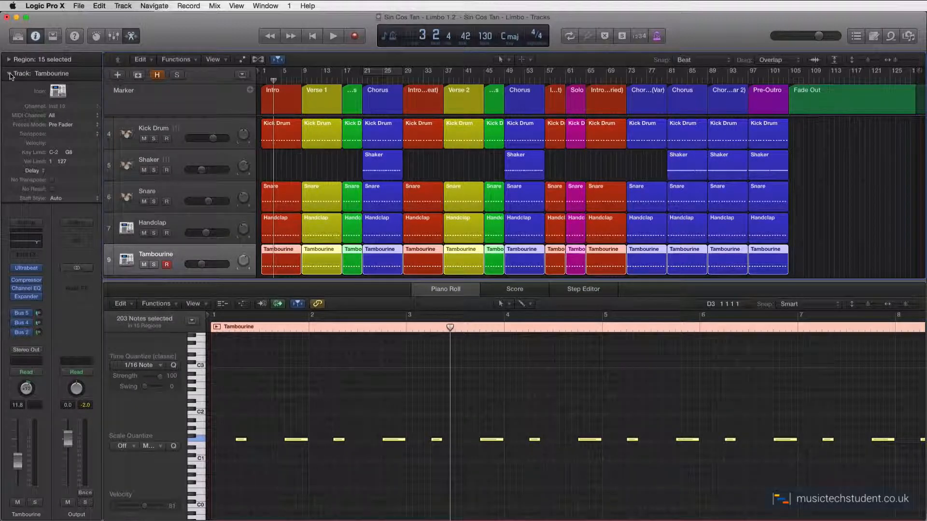
pyautogui.click(10, 74)
pyautogui.click(8, 59)
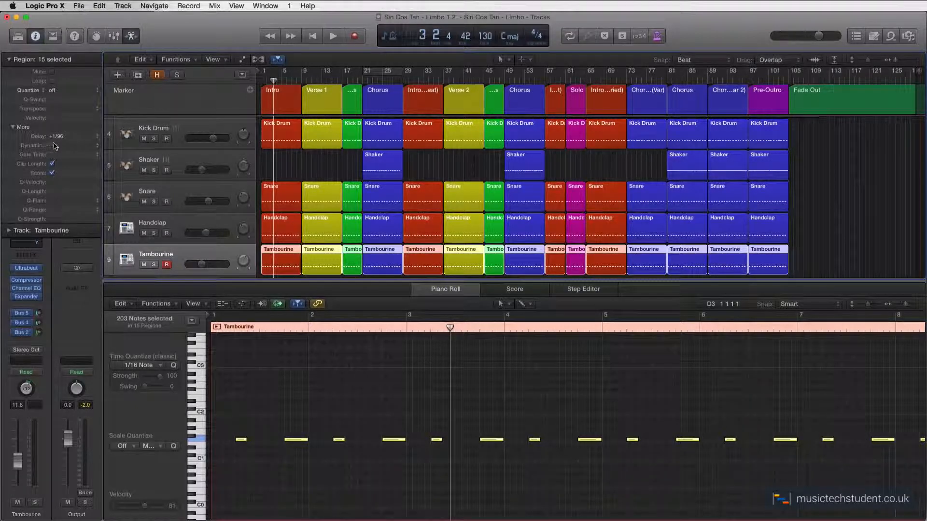
pyautogui.click(96, 137)
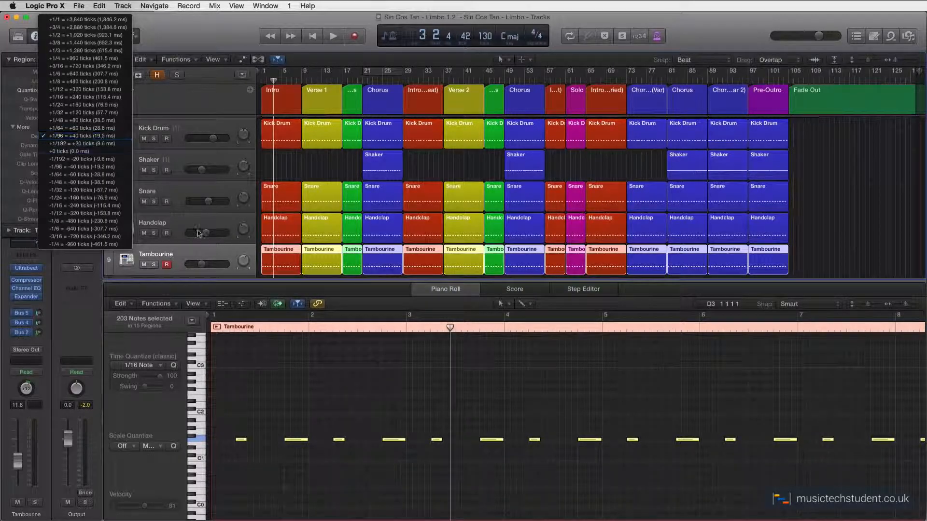
pyautogui.click(177, 225)
# - Select the Handclap regions and check their Delay value against the available options, leaving it as it is
pyautogui.click(176, 225)
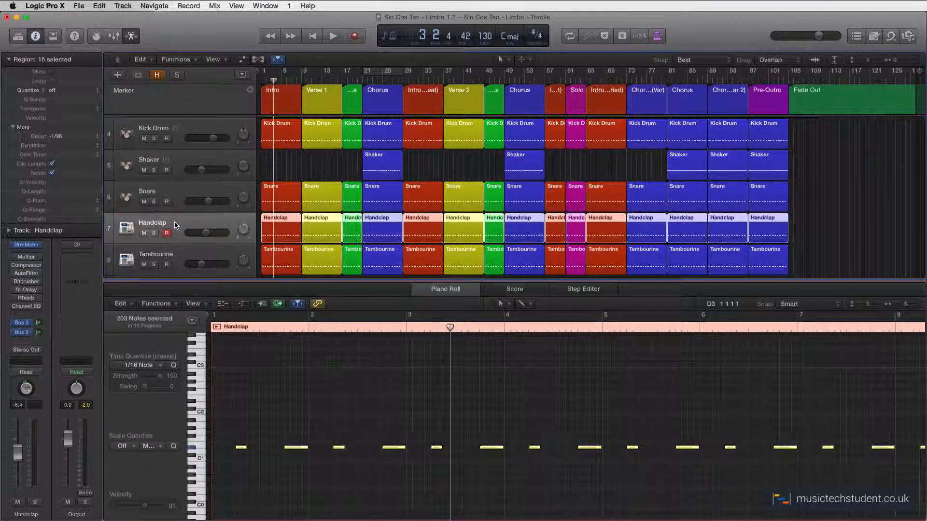
pyautogui.click(97, 137)
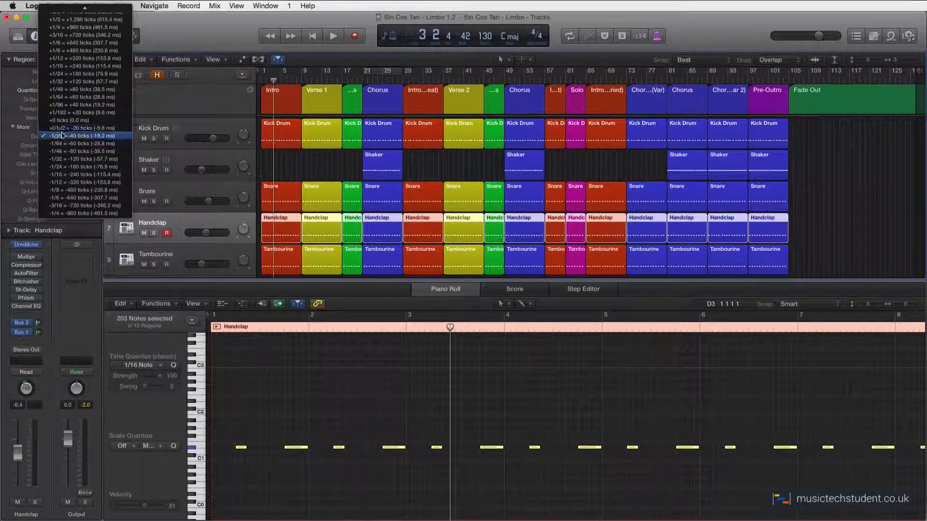
pyautogui.click(178, 224)
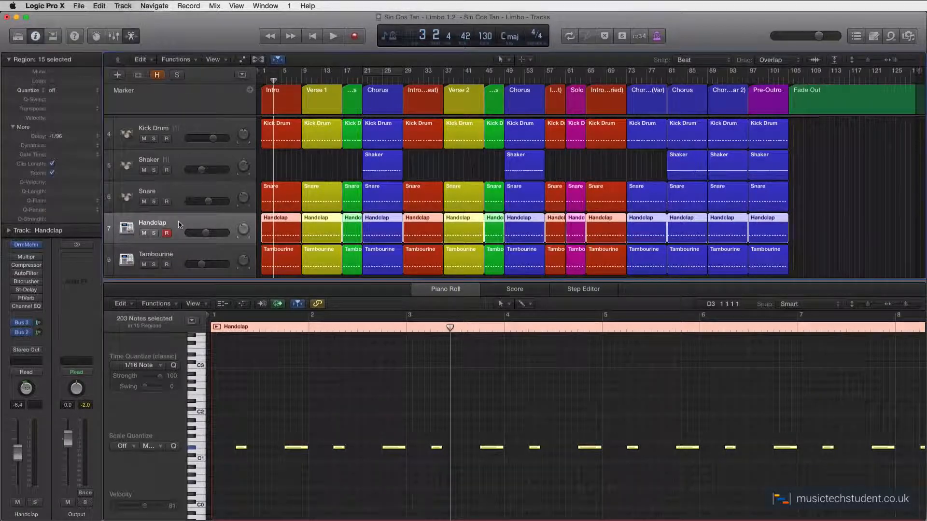
# - Review the effect sends on the Kick Drum, Shaker, Handclap and Tambourine tracks, including the aux behind the Kick Drum's Bus 2 send
pyautogui.click(181, 130)
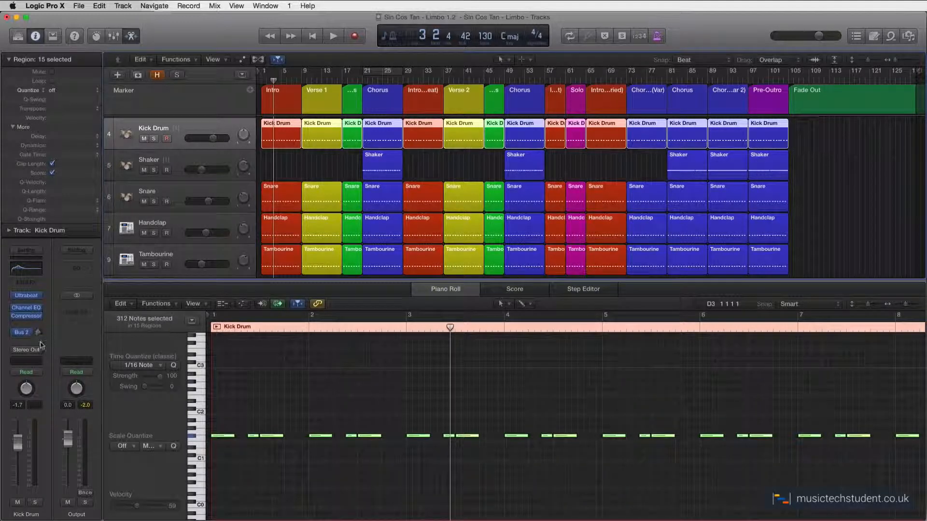
pyautogui.click(23, 335)
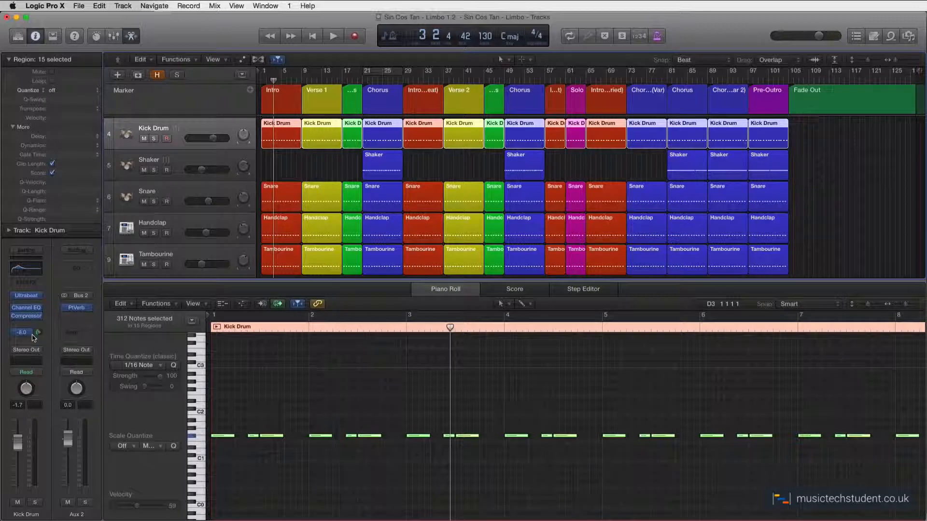
pyautogui.click(182, 165)
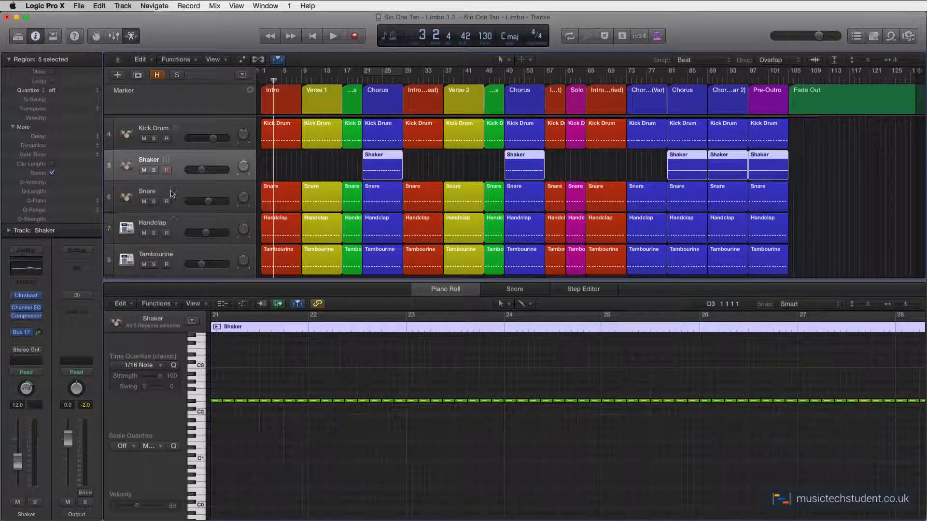
pyautogui.click(175, 231)
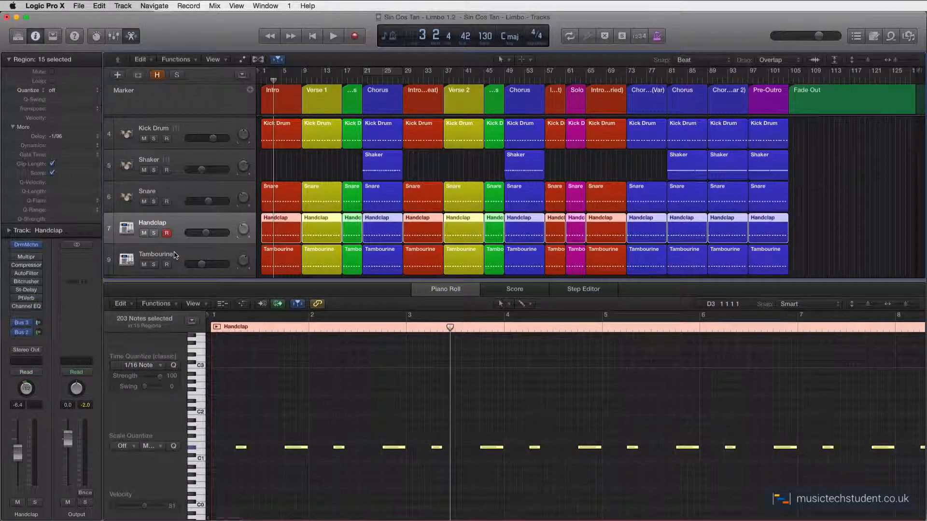
pyautogui.click(176, 256)
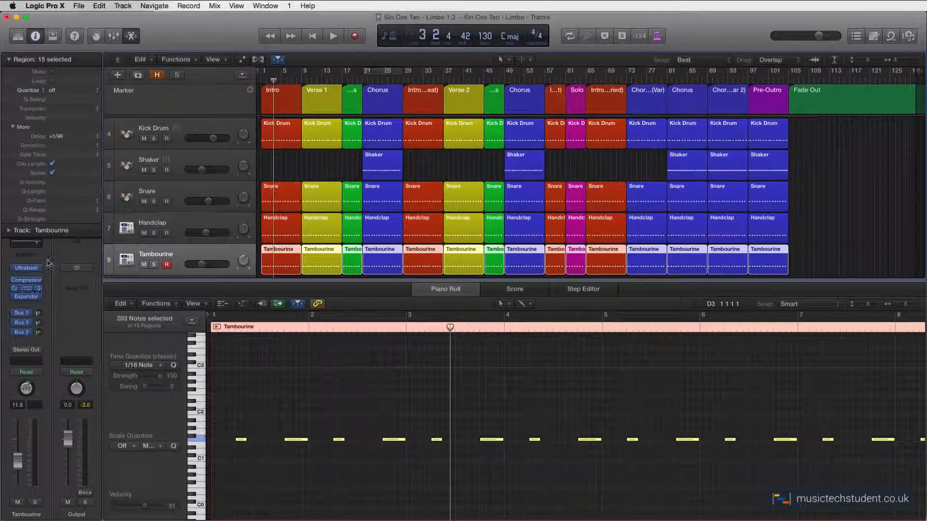
# - Solo the Tambourine track and open the Tape Delay on its Bus 5 aux, placing the plug-in window clear of the track headers
pyautogui.click(9, 60)
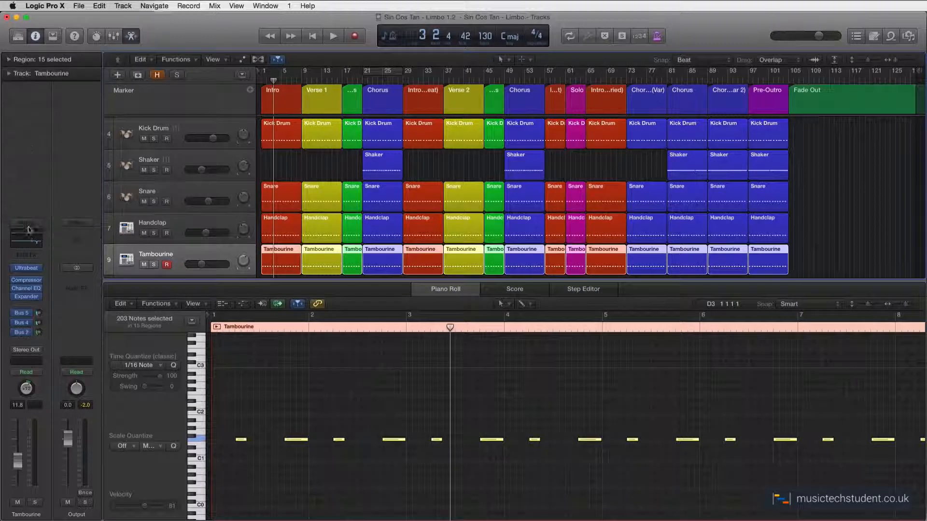
pyautogui.click(26, 314)
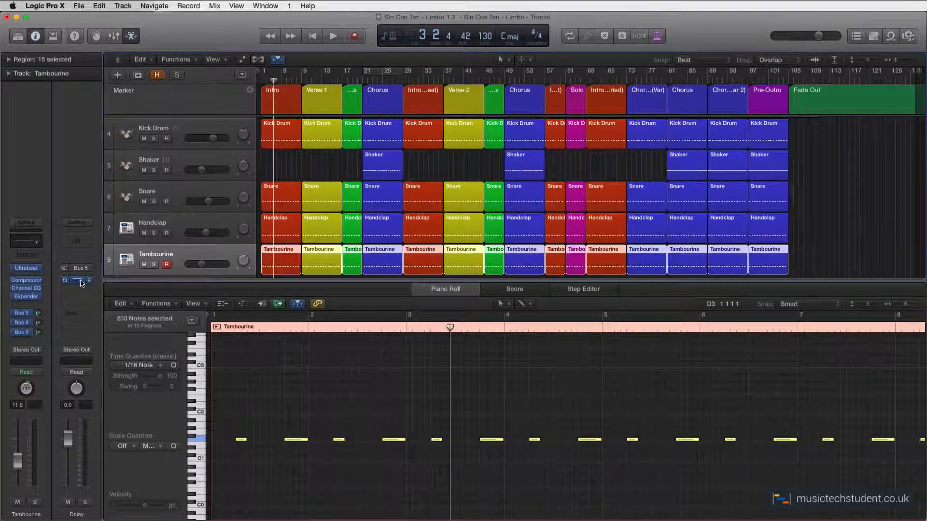
pyautogui.press('s')
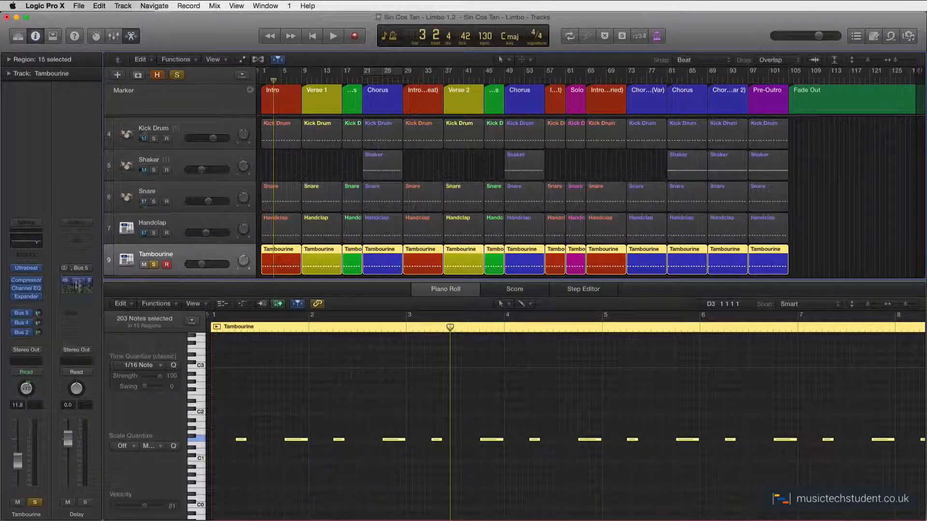
pyautogui.click(77, 284)
pyautogui.moveTo(384, 181); pyautogui.dragTo(518, 240)
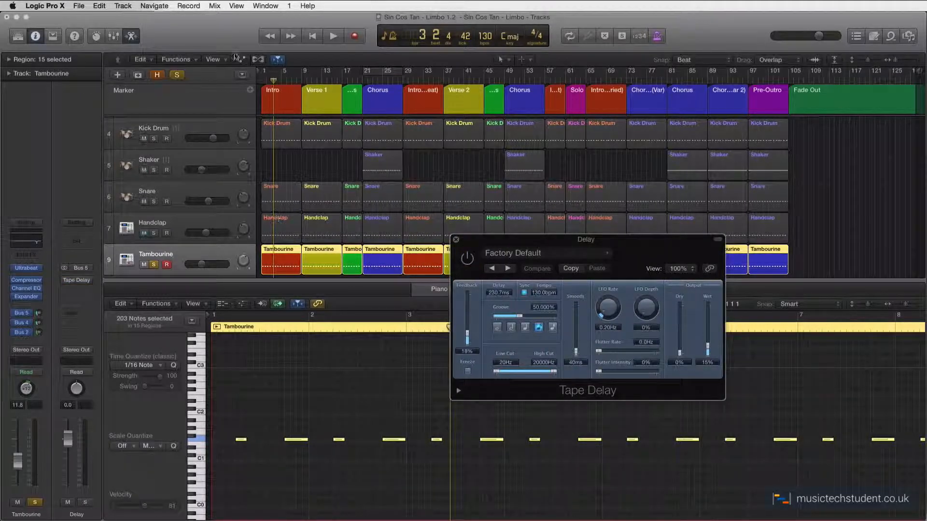
# - Play the soloed Tambourine from bar 1, switch the Tape Delay on during playback to hear the difference, and close the plug-in
pyautogui.moveTo(273, 81); pyautogui.dragTo(262, 81)
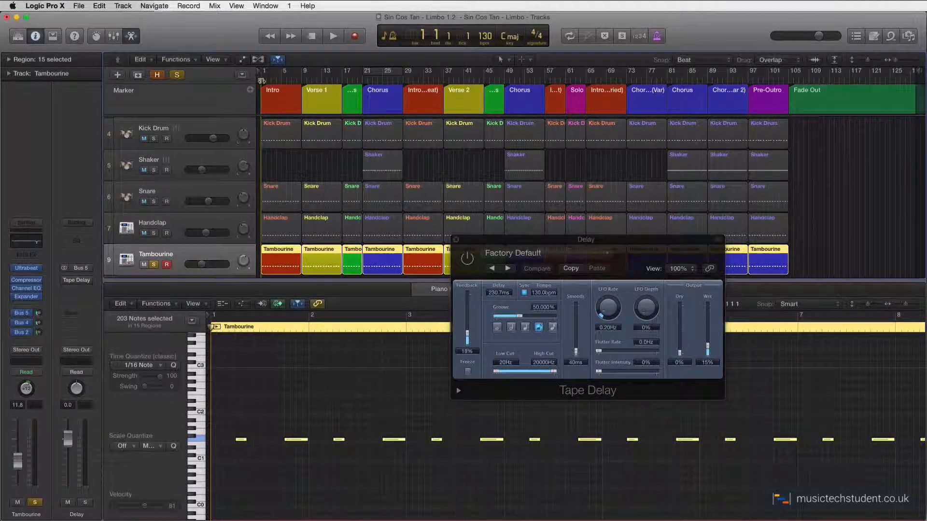
pyautogui.press('space')
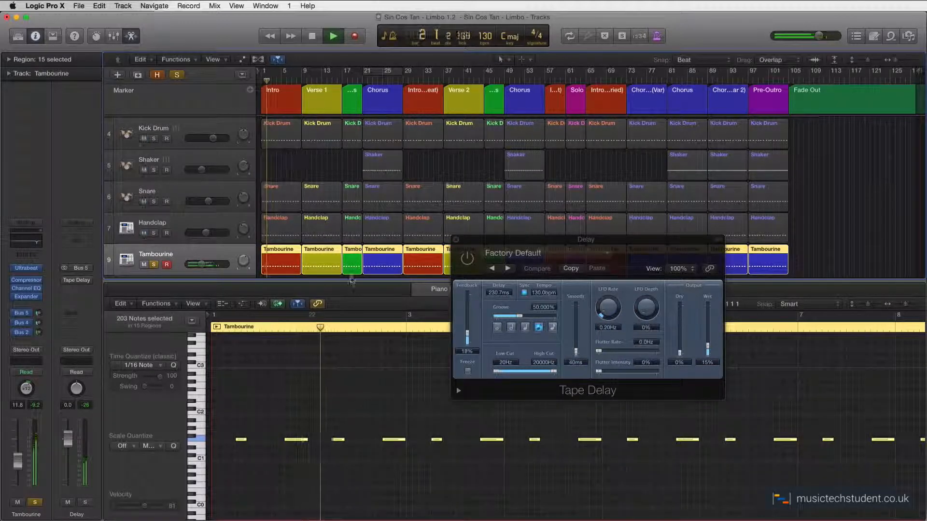
pyautogui.click(478, 282)
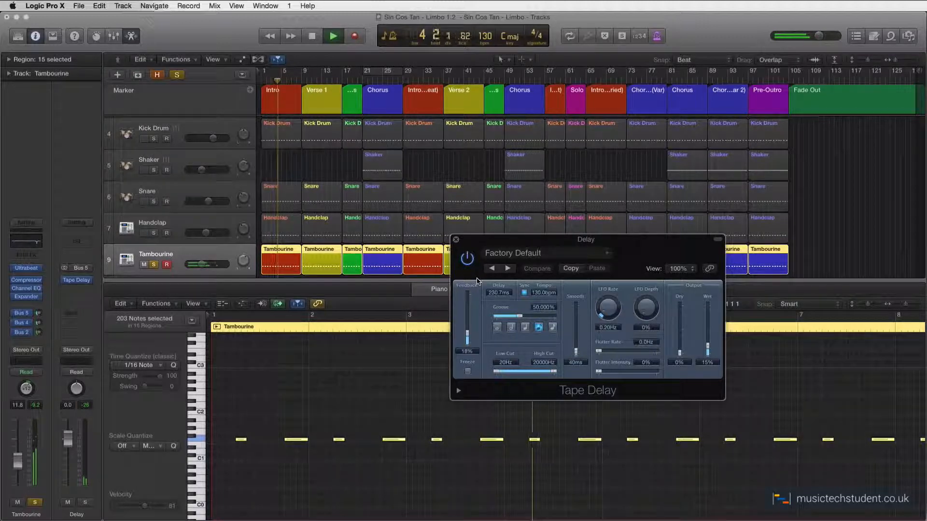
pyautogui.press('space')
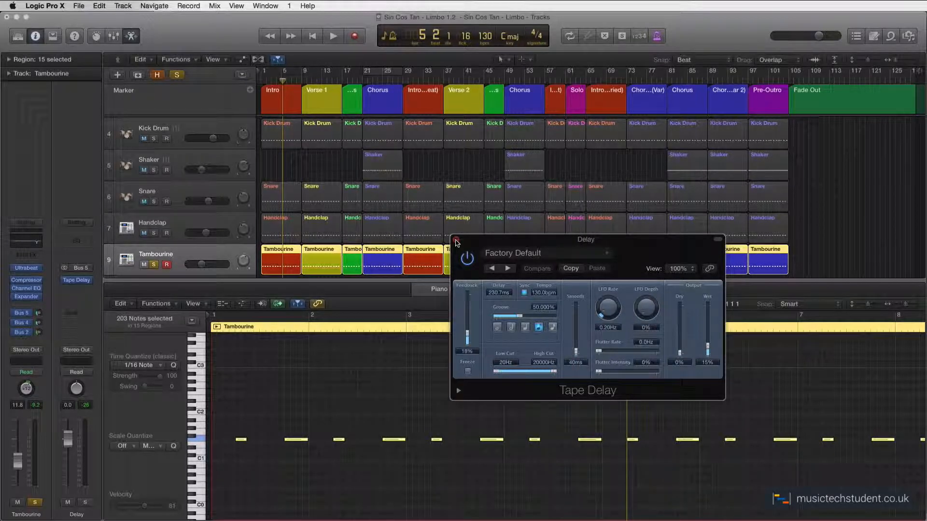
pyautogui.click(457, 242)
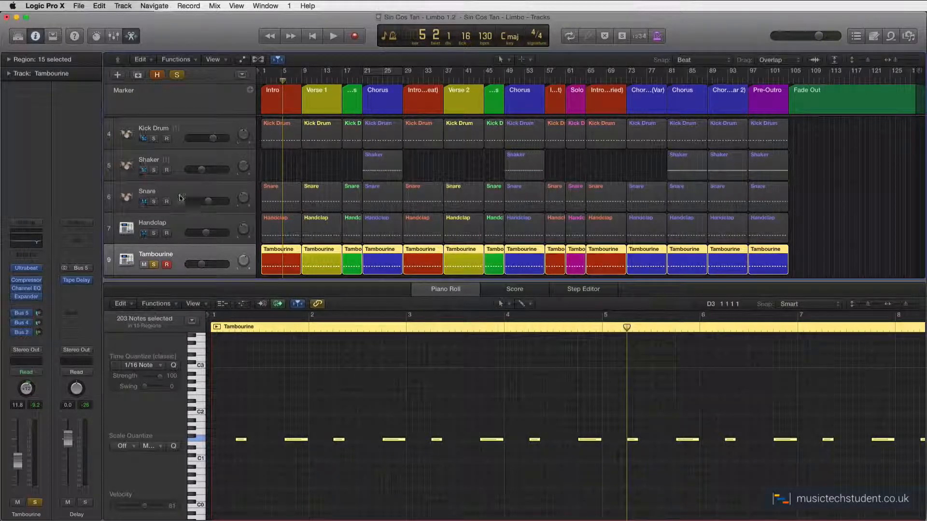